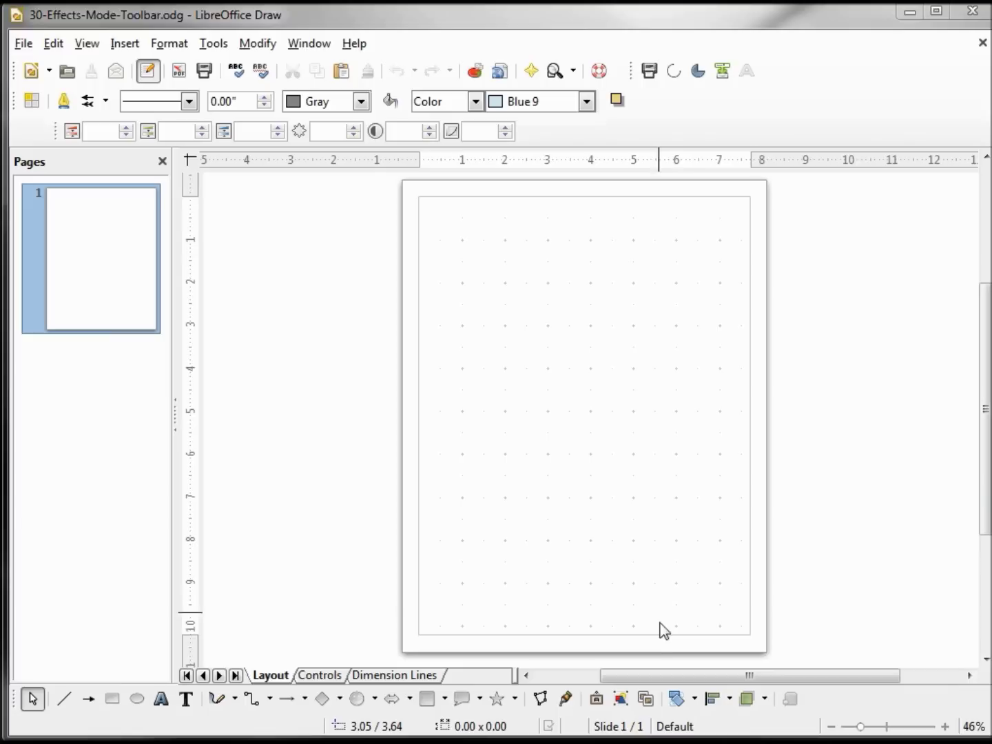
# Step: Tear the Effects modes off the Drawing toolbar into a floating Mode toolbar
pyautogui.click(695, 699)
pyautogui.moveTo(711, 740); pyautogui.dragTo(275, 293)
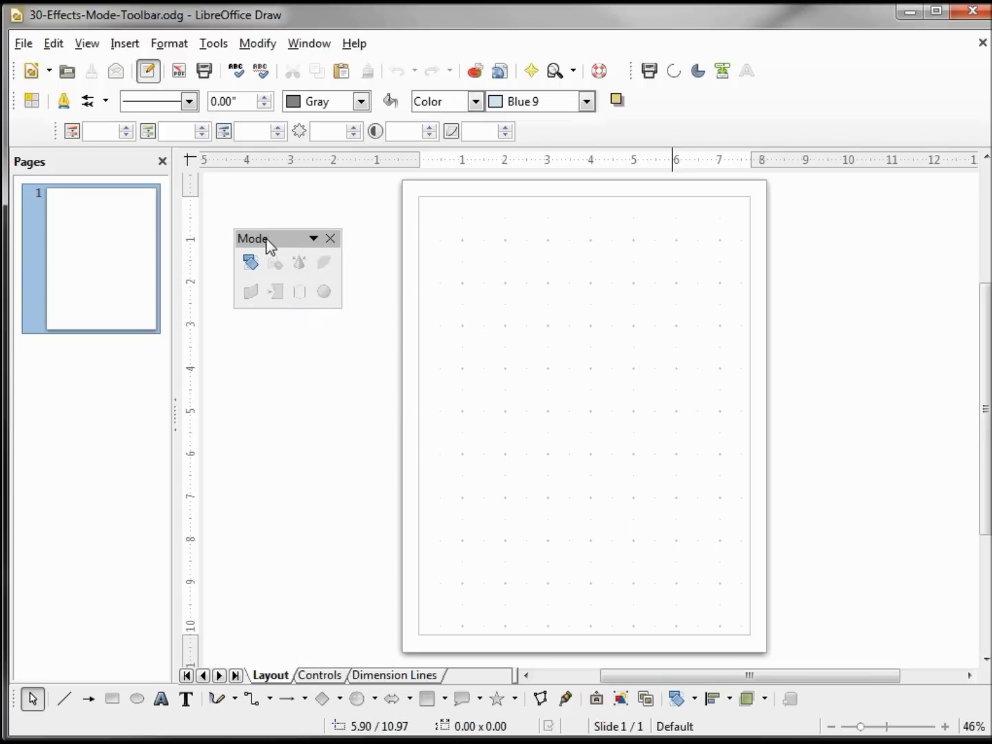
pyautogui.click(122, 702)
# Step: Draw a rectangle near the page top and rotate it 90° upright about an edge pivot
pyautogui.moveTo(502, 281)
pyautogui.mouseDown()
pyautogui.moveTo(540, 329)
pyautogui.moveTo(600, 328)
pyautogui.mouseUp()
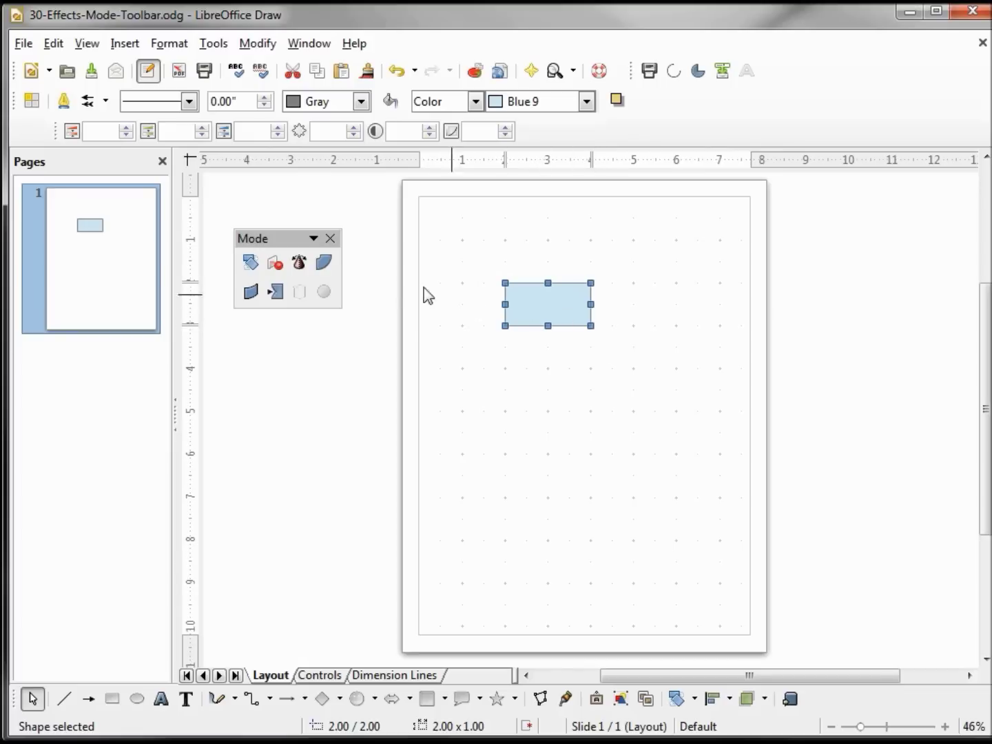
pyautogui.click(253, 263)
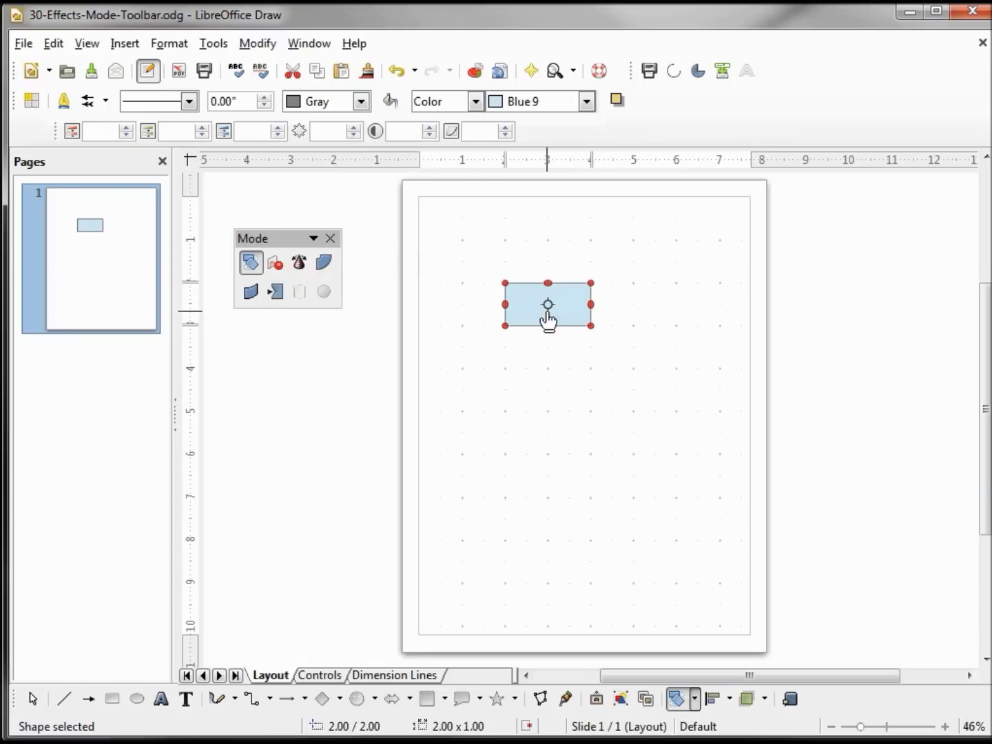
pyautogui.moveTo(548, 312); pyautogui.dragTo(516, 295)
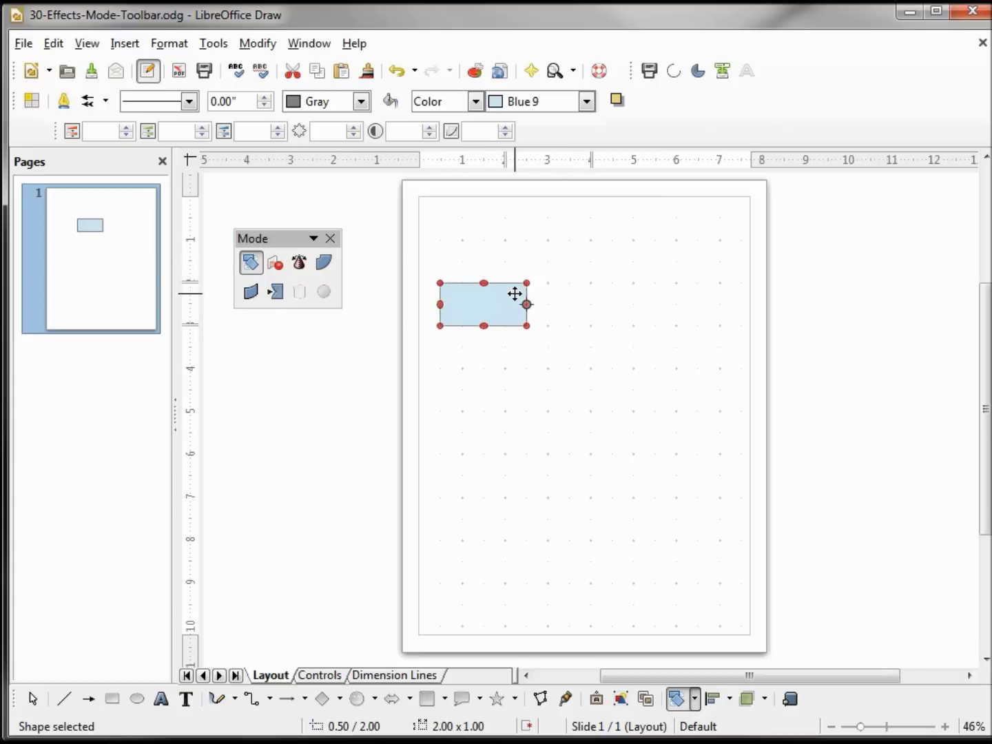
pyautogui.moveTo(441, 282); pyautogui.dragTo(548, 284)
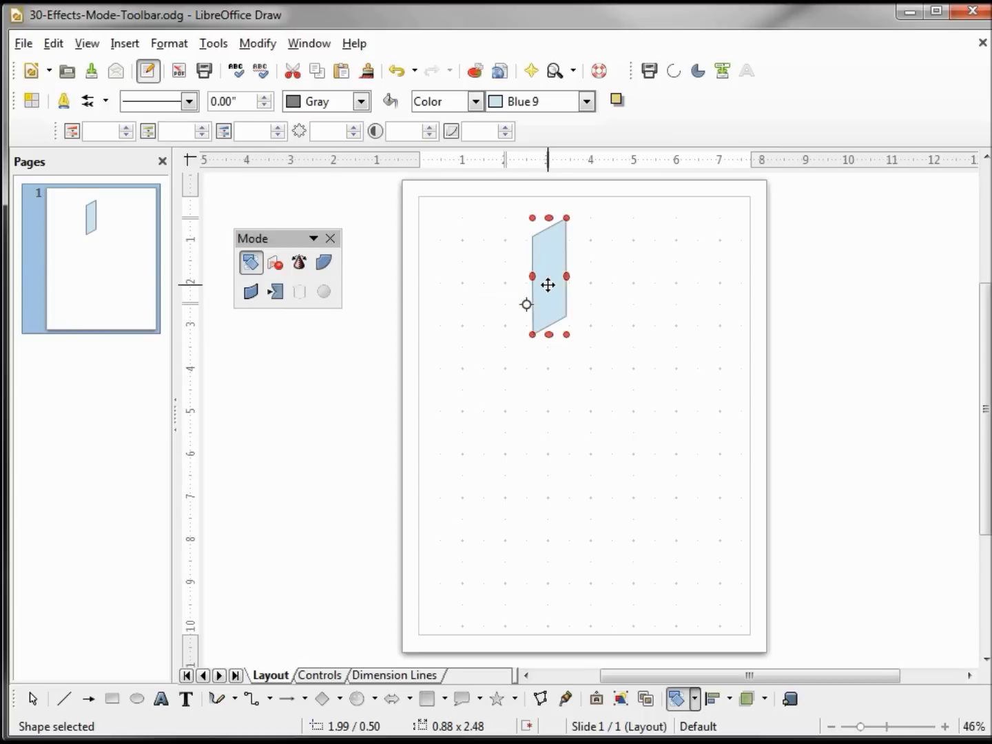
pyautogui.click(602, 303)
pyautogui.click(556, 291)
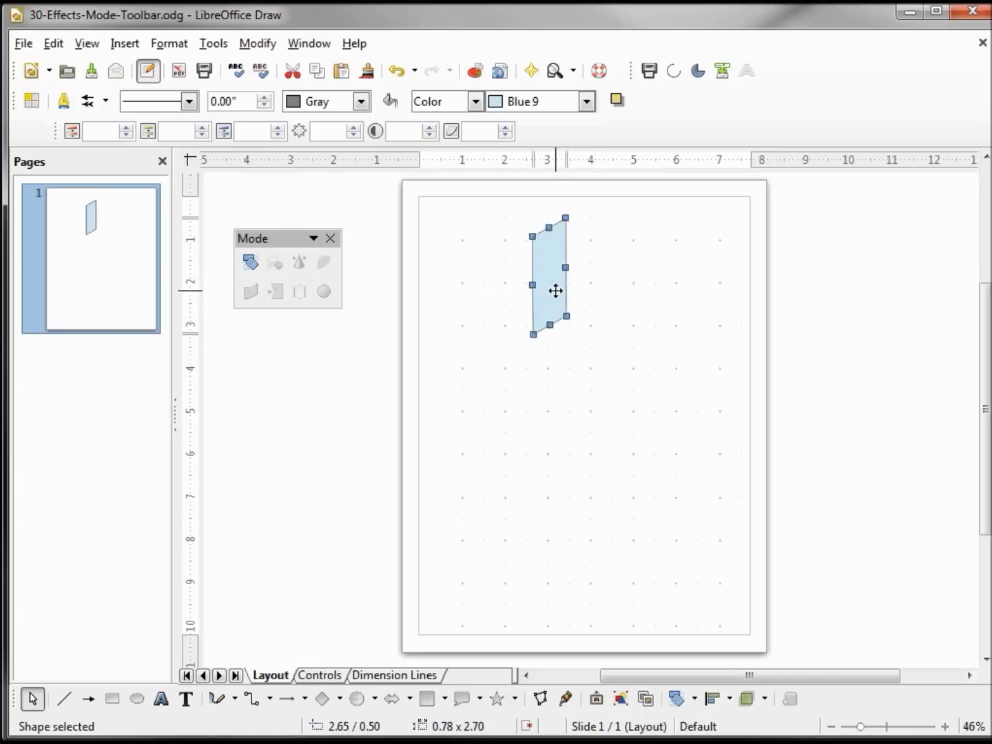
# Step: Delete the rotated shape and draw a four-corner trapezoid with Polygon (45°)
pyautogui.press('Delete')
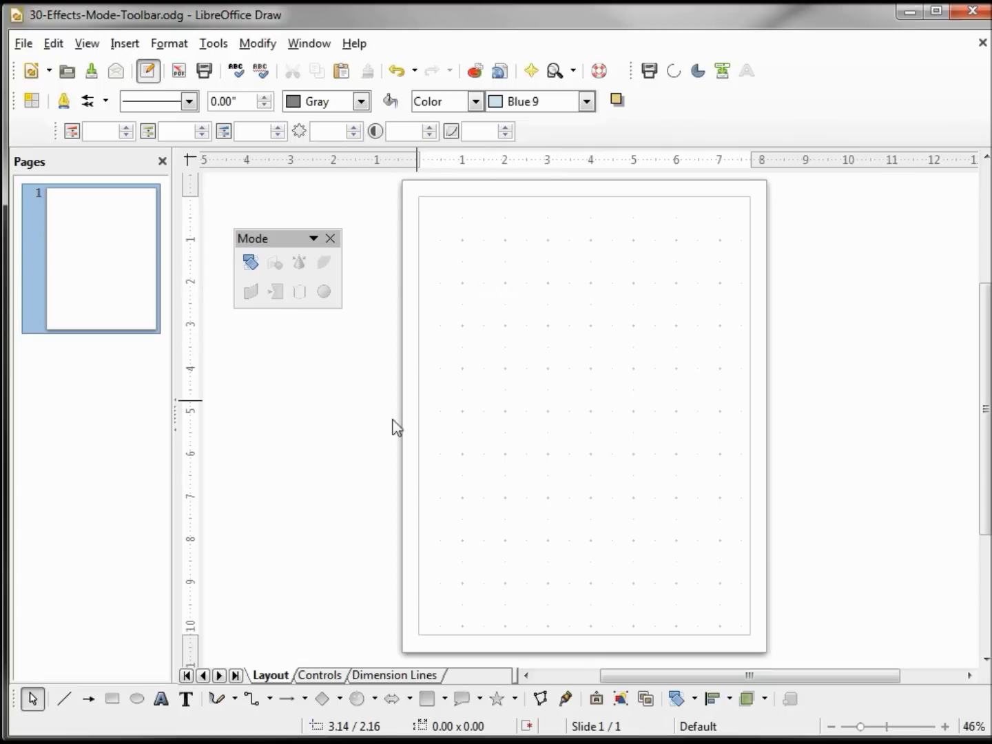
pyautogui.click(237, 698)
pyautogui.click(247, 724)
pyautogui.moveTo(455, 334)
pyautogui.mouseDown()
pyautogui.moveTo(565, 326)
pyautogui.moveTo(550, 326)
pyautogui.mouseUp()
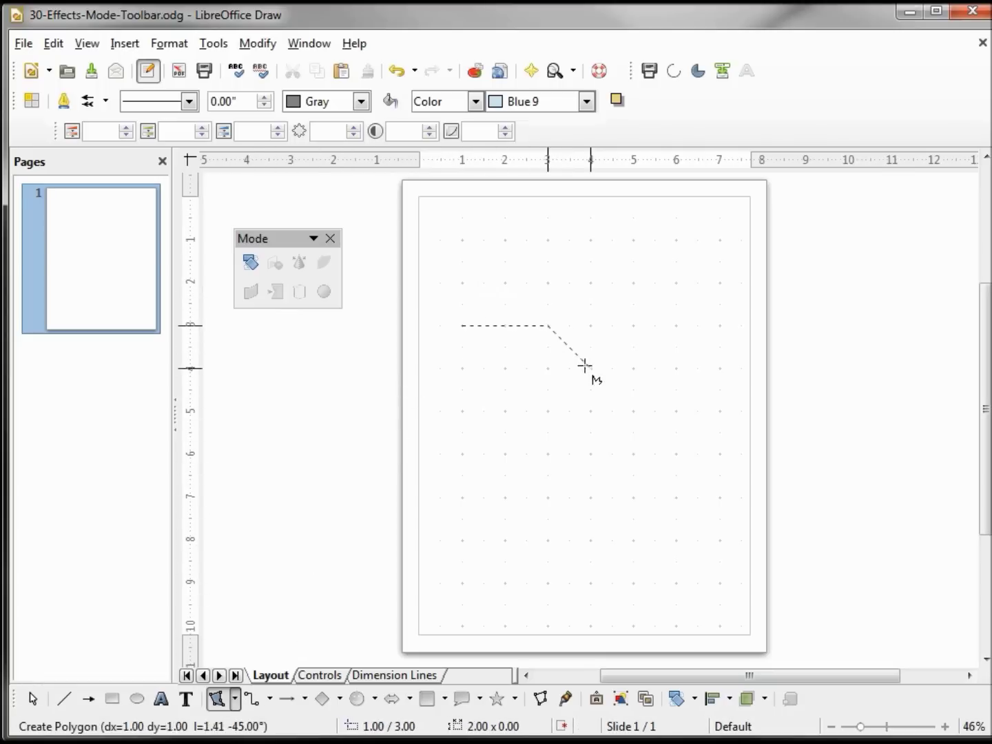
pyautogui.click(591, 369)
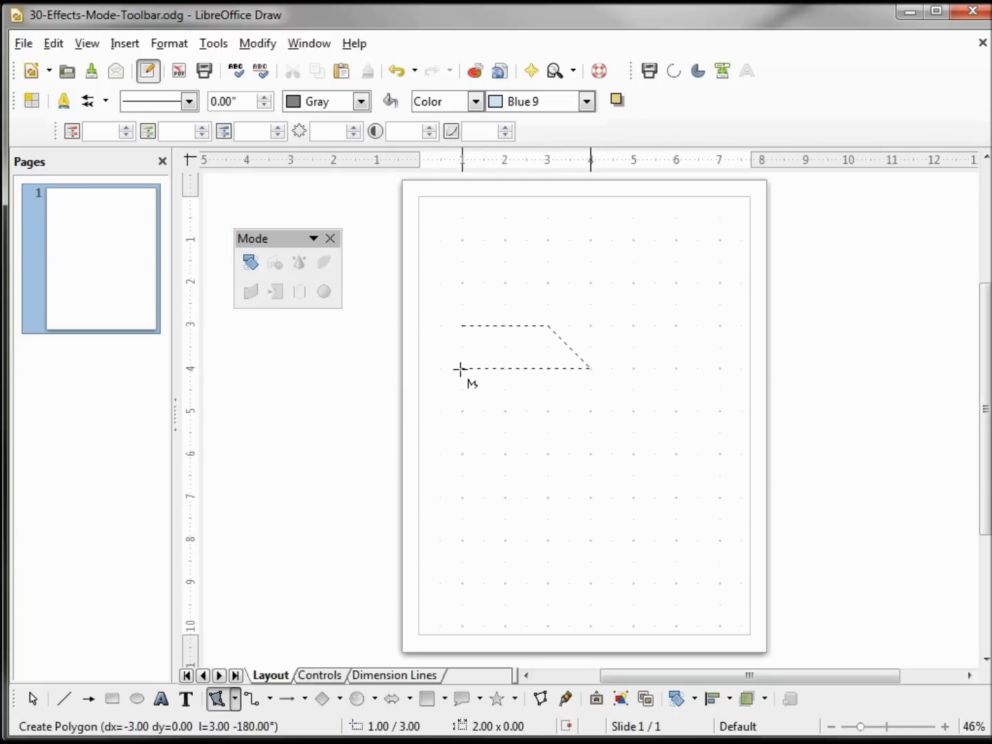
pyautogui.doubleClick(462, 369)
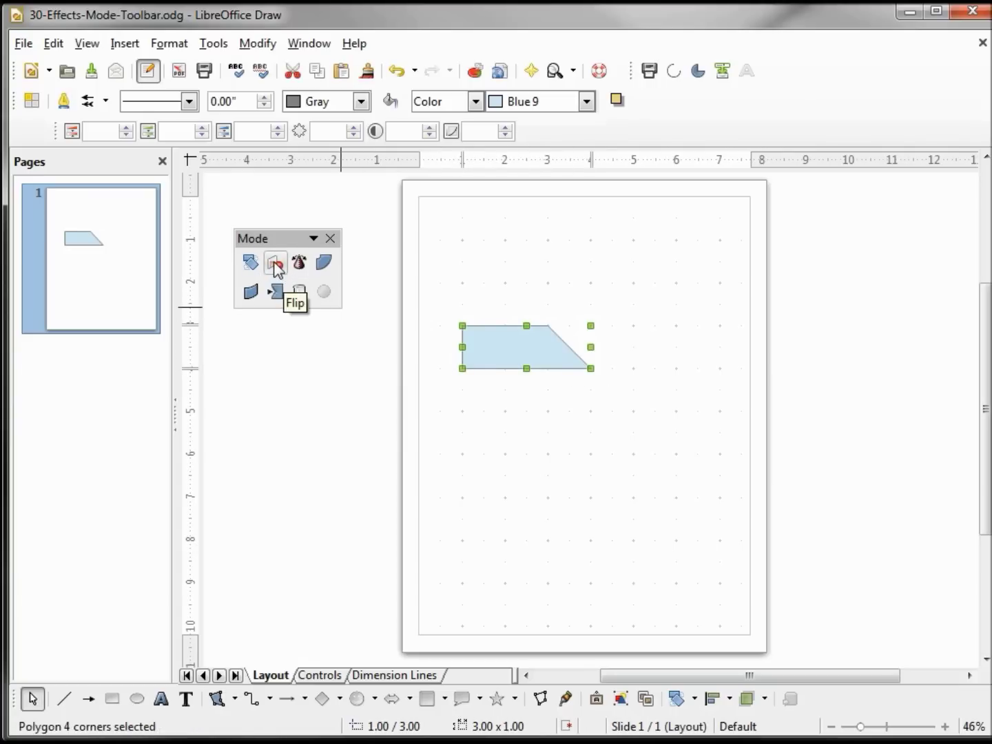
# Step: Browse the Modify > Flip options without choosing one
pyautogui.click(261, 46)
pyautogui.moveTo(289, 92)
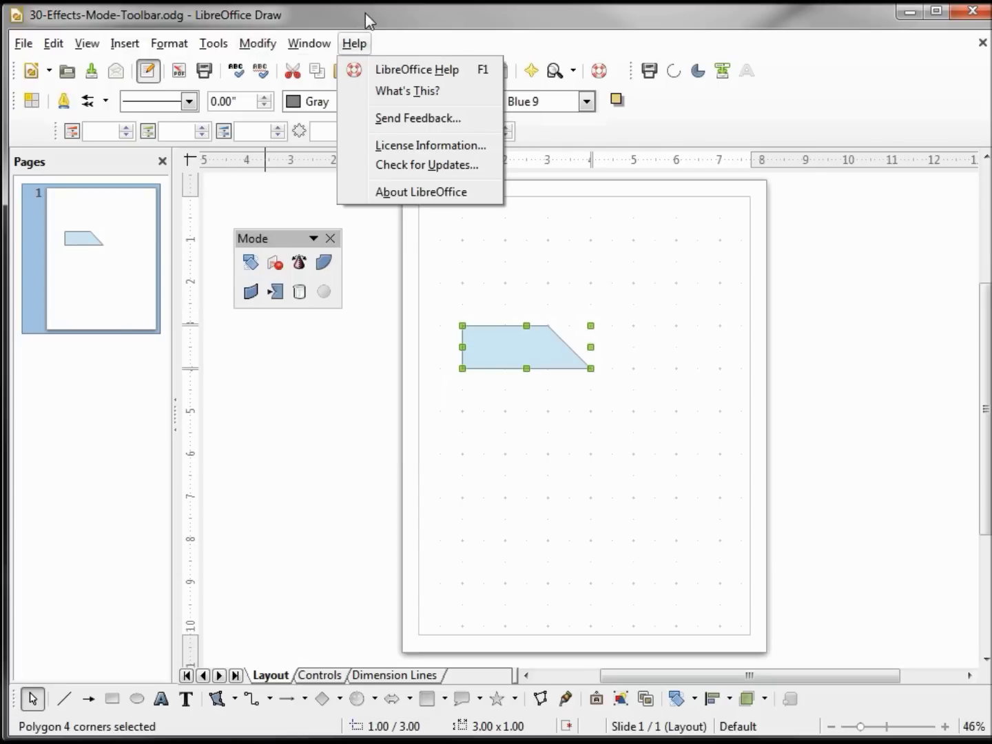
pyautogui.click(365, 13)
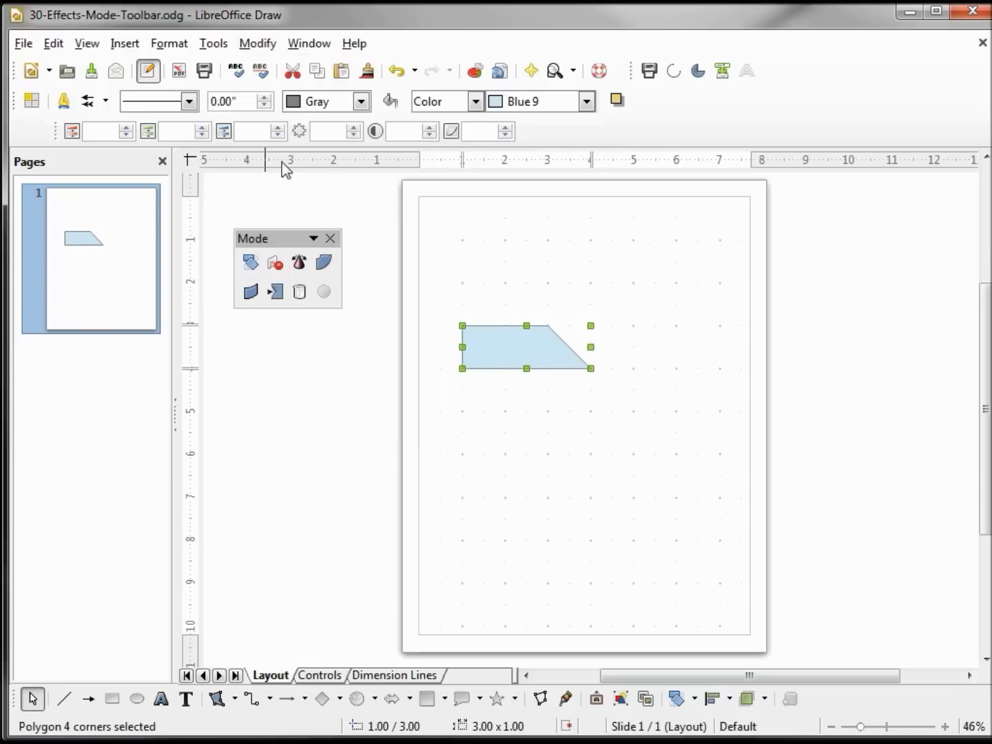
# Step: In interactive Flip mode, mirror the trapezoid and flip it upside down over a horizontal axis
pyautogui.click(273, 270)
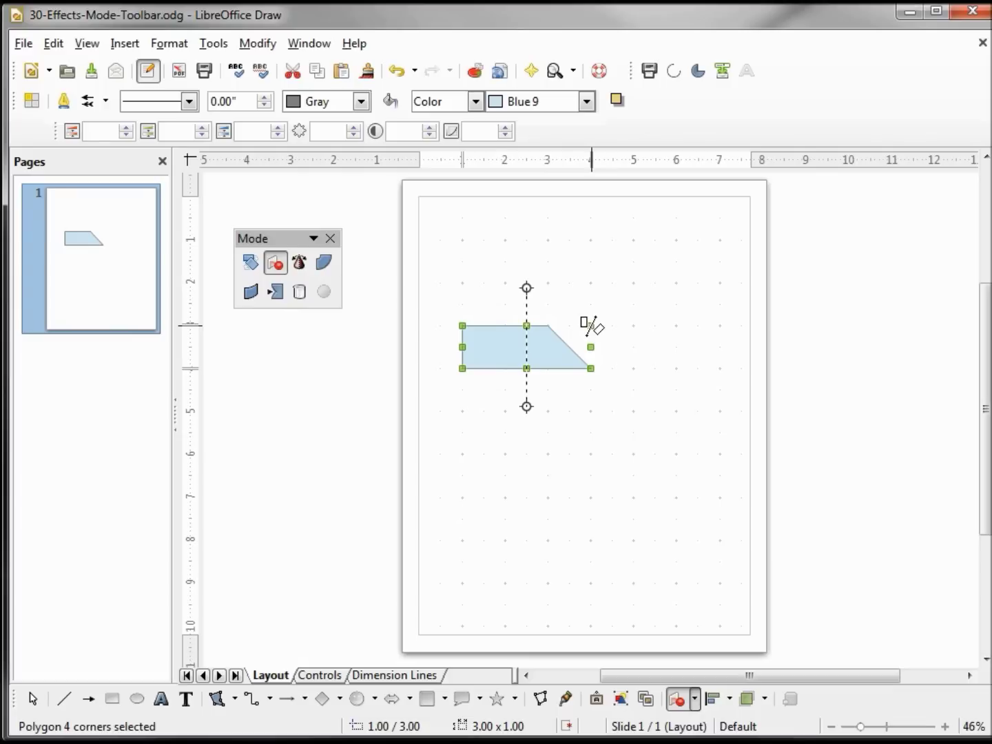
pyautogui.moveTo(591, 326); pyautogui.dragTo(574, 346)
pyautogui.moveTo(525, 291); pyautogui.dragTo(654, 346)
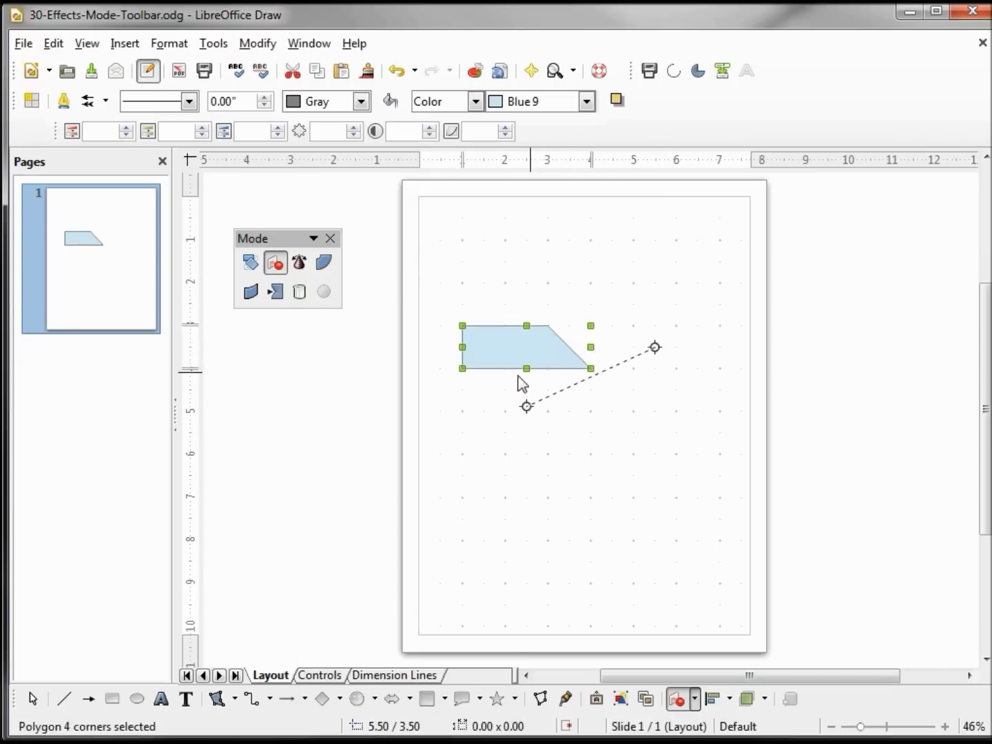
pyautogui.moveTo(525, 410); pyautogui.dragTo(438, 358)
pyautogui.moveTo(533, 328); pyautogui.dragTo(523, 396)
pyautogui.moveTo(527, 331); pyautogui.dragTo(517, 385)
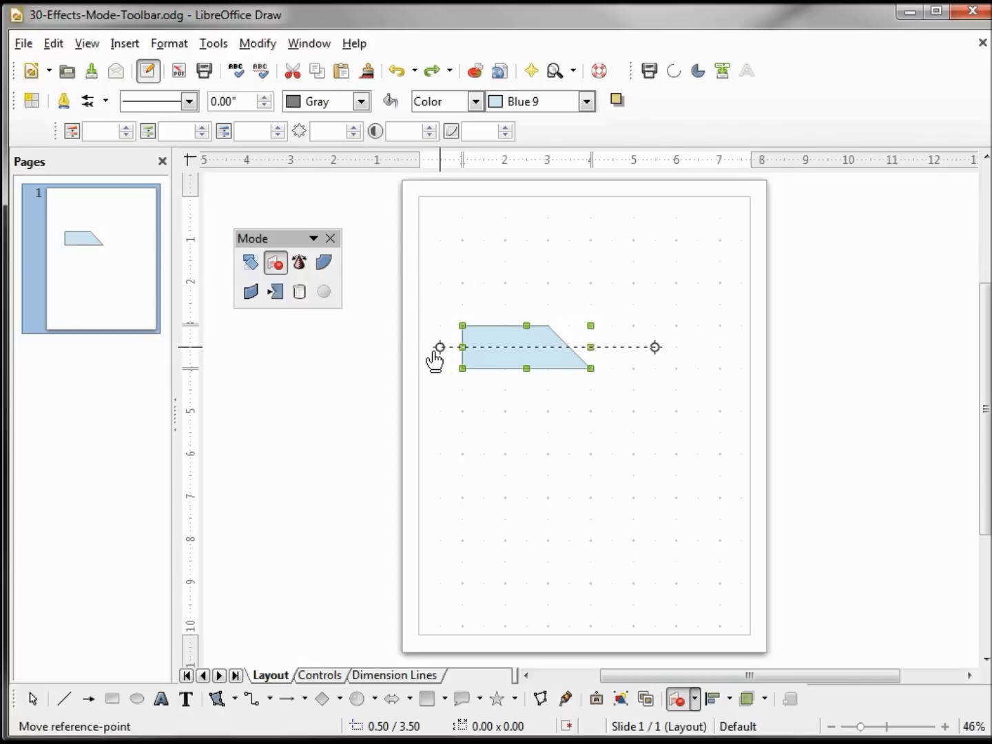
# Step: Tilt the mirror axis, flip the trapezoid across it, then undo that flip
pyautogui.moveTo(437, 354); pyautogui.dragTo(441, 400)
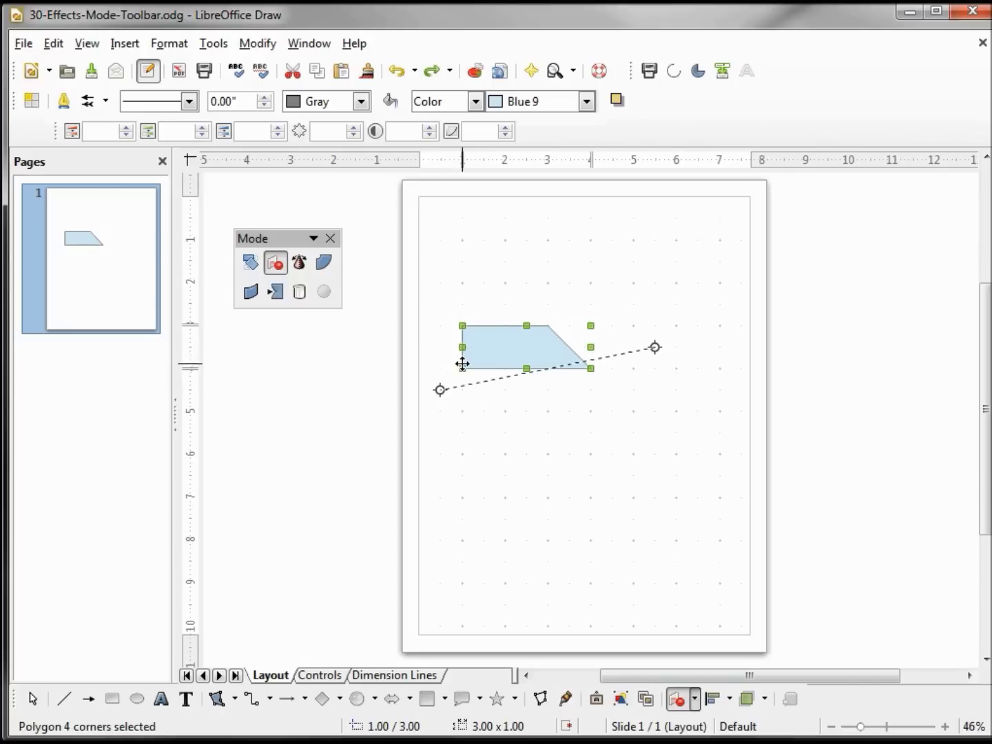
pyautogui.moveTo(465, 323); pyautogui.dragTo(528, 441)
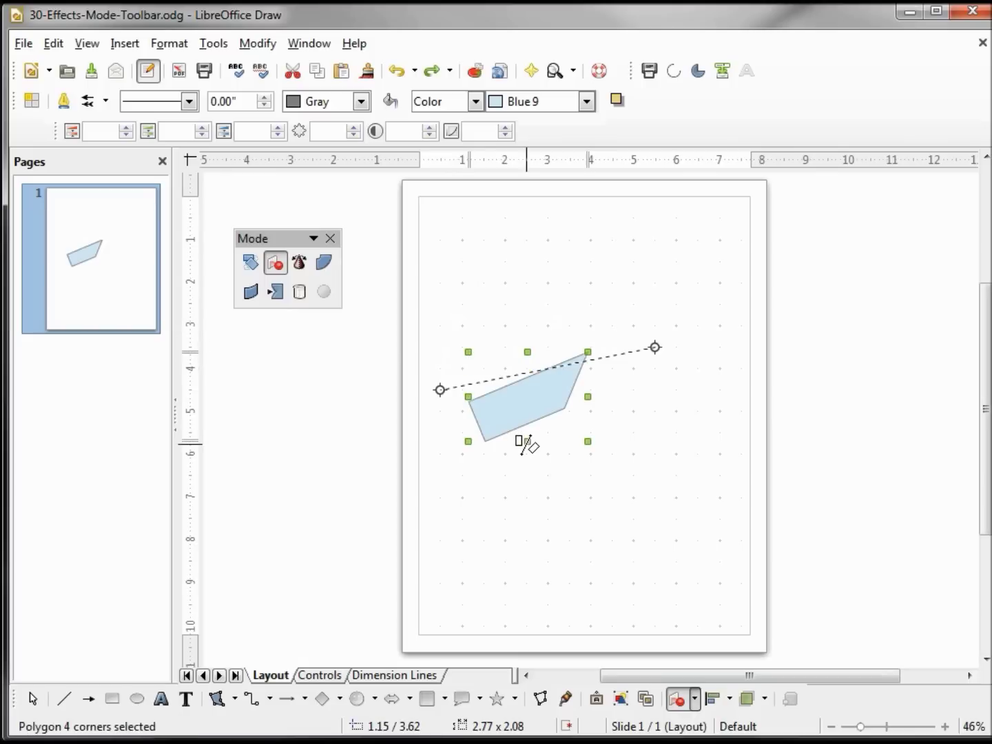
pyautogui.hotkey('ctrl', 'z')
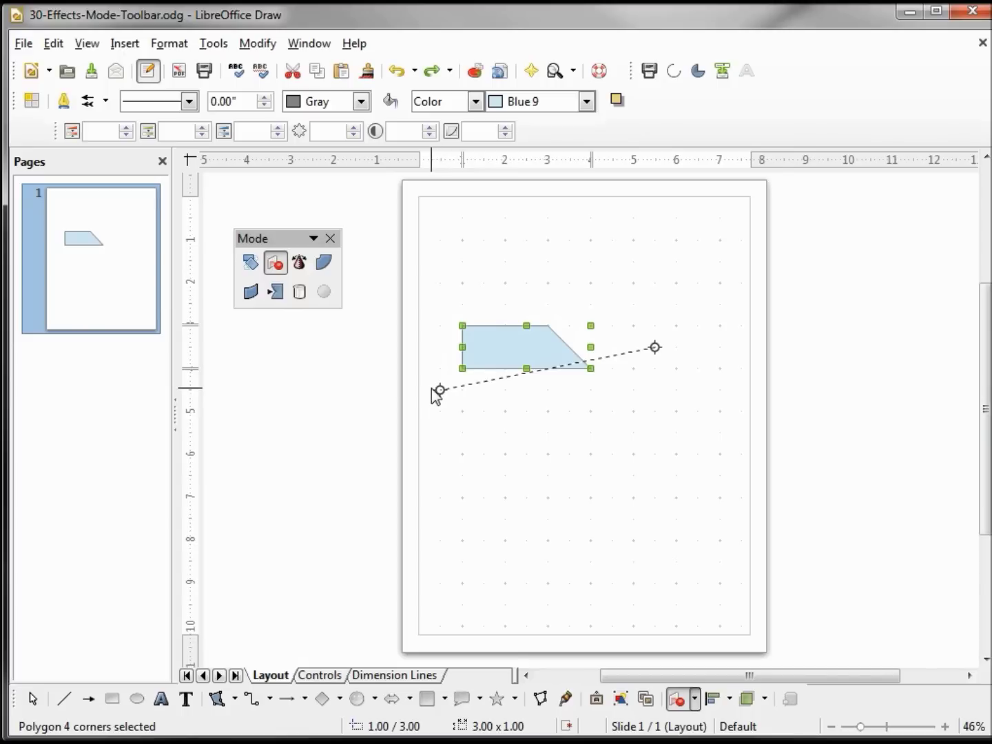
# Step: Make the mirror axis diagonal and flip the trapezoid across it and back
pyautogui.moveTo(437, 399); pyautogui.dragTo(472, 508)
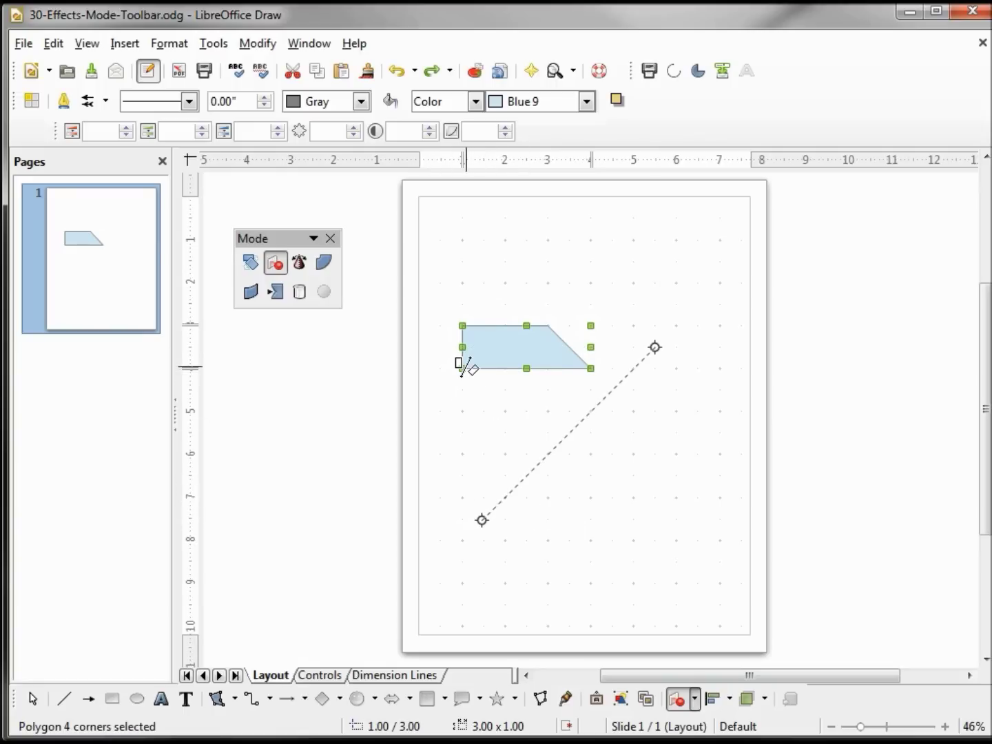
pyautogui.moveTo(465, 361); pyautogui.dragTo(630, 505)
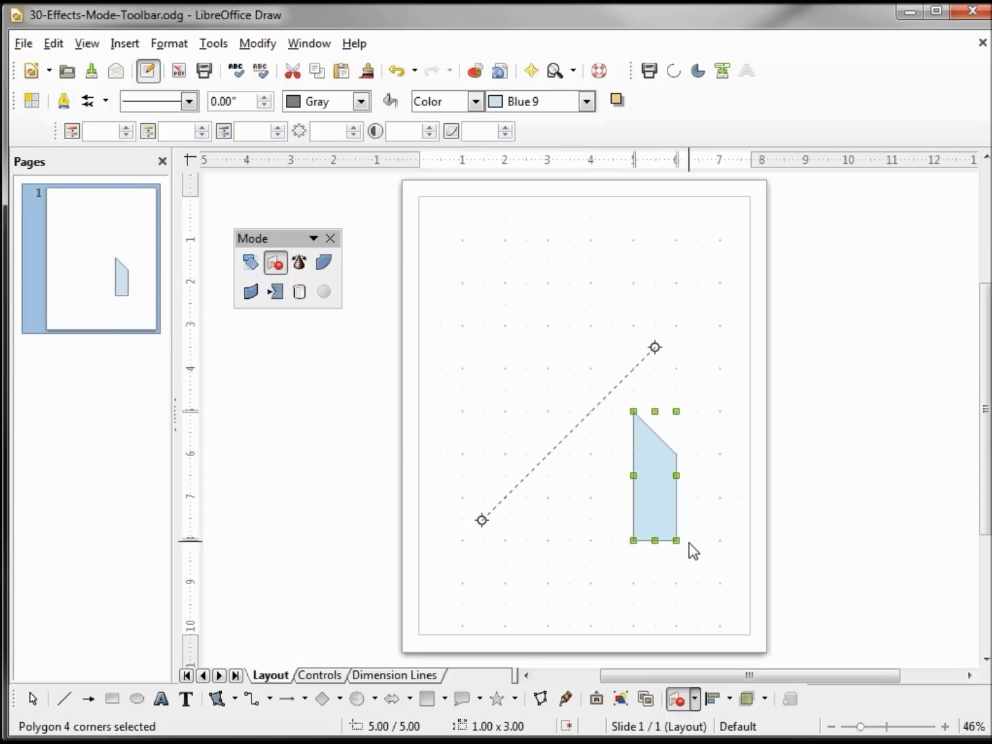
pyautogui.moveTo(676, 546); pyautogui.dragTo(541, 407)
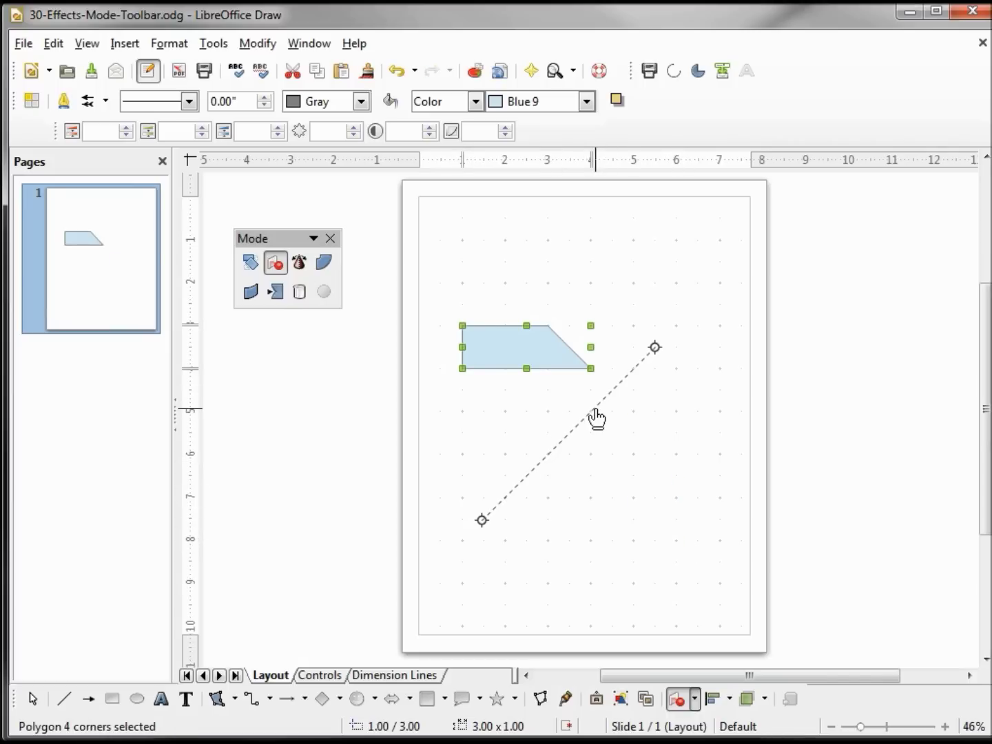
# Step: Reposition the mirror axis, then exit flip mode and move the trapezoid toward the page top
pyautogui.moveTo(597, 418); pyautogui.dragTo(592, 338)
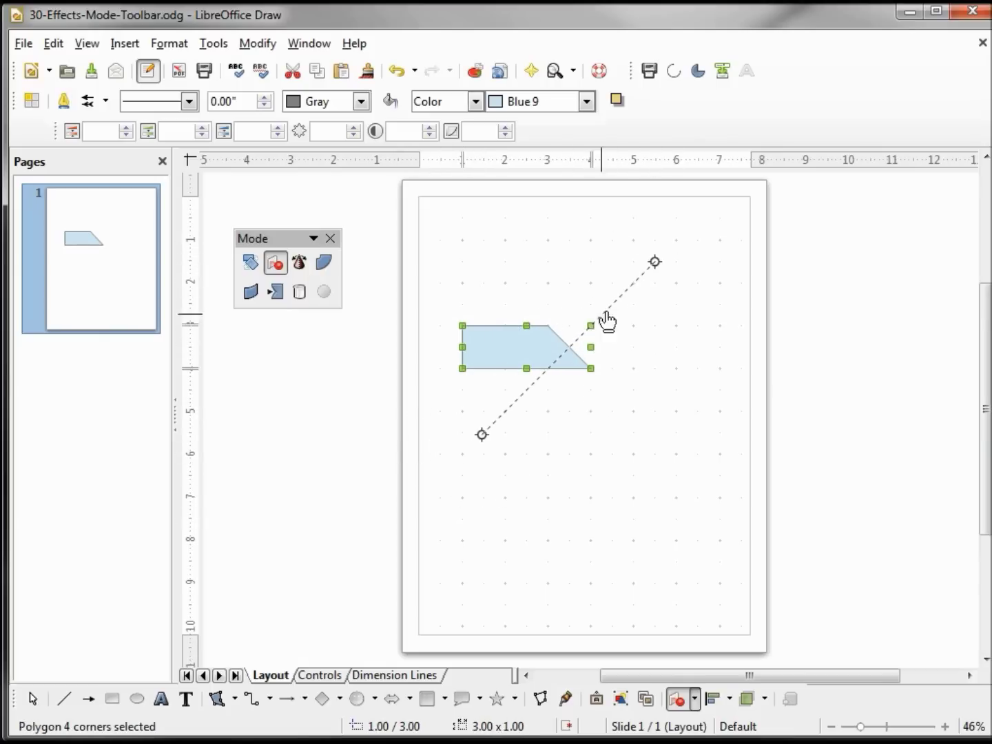
pyautogui.moveTo(655, 262); pyautogui.dragTo(652, 285)
pyautogui.moveTo(648, 301); pyautogui.dragTo(627, 300)
pyautogui.moveTo(633, 286); pyautogui.dragTo(652, 298)
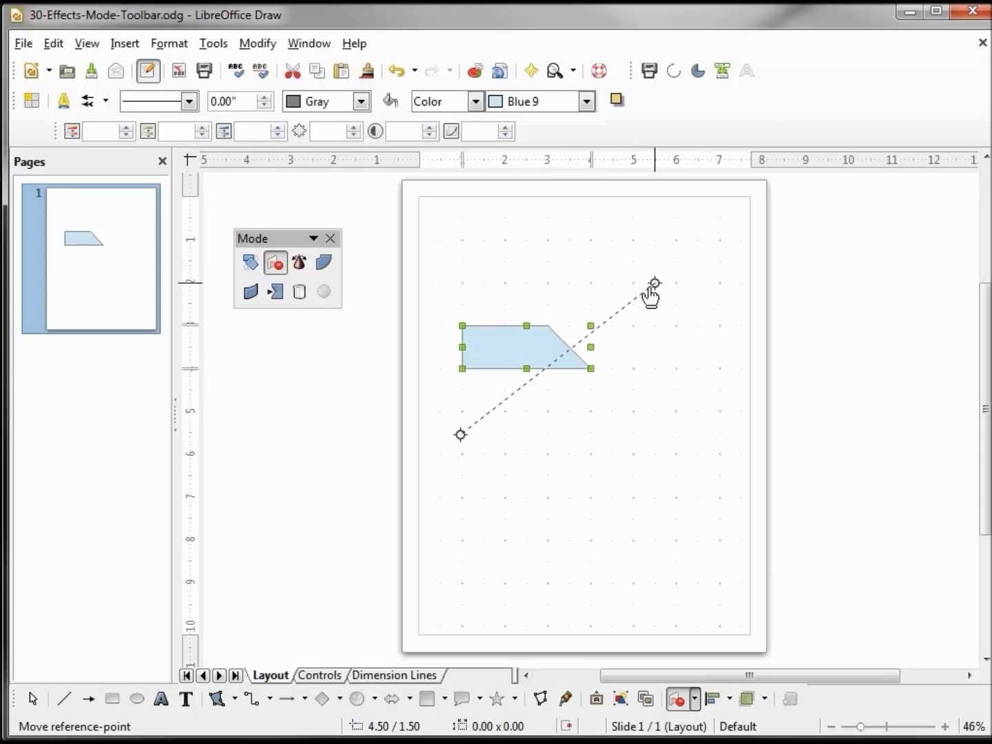
pyautogui.click(507, 350)
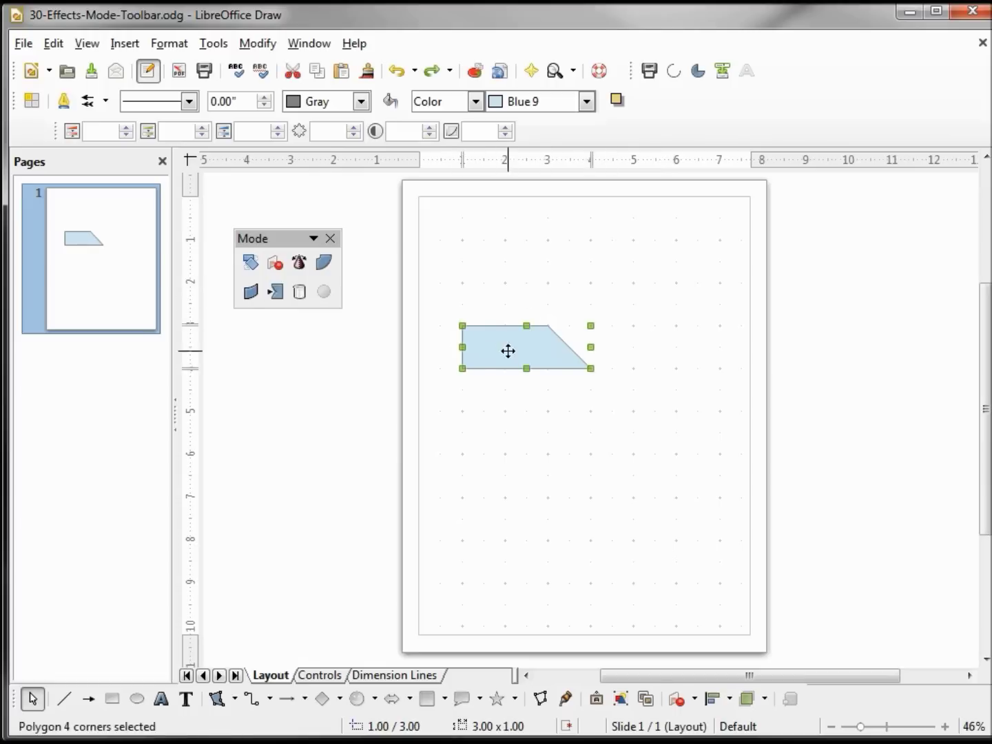
pyautogui.moveTo(507, 351); pyautogui.dragTo(498, 259)
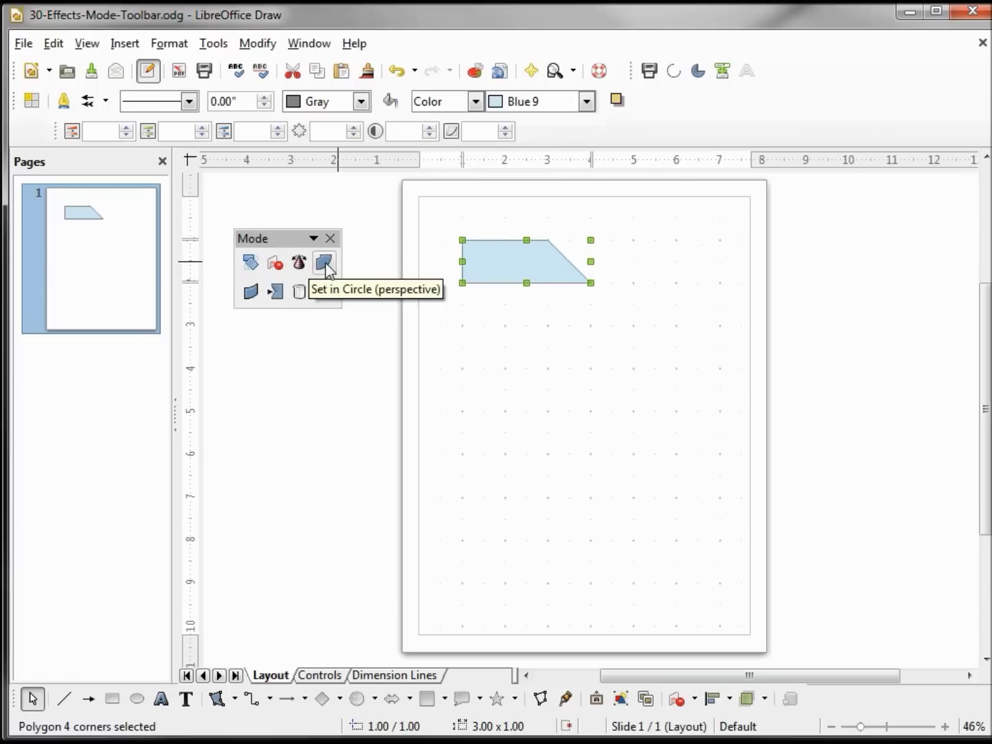
# Step: Draw a 2.00 x 1.00 rectangle below the trapezoid containing the text 'LibreOffice Draw'
pyautogui.click(322, 698)
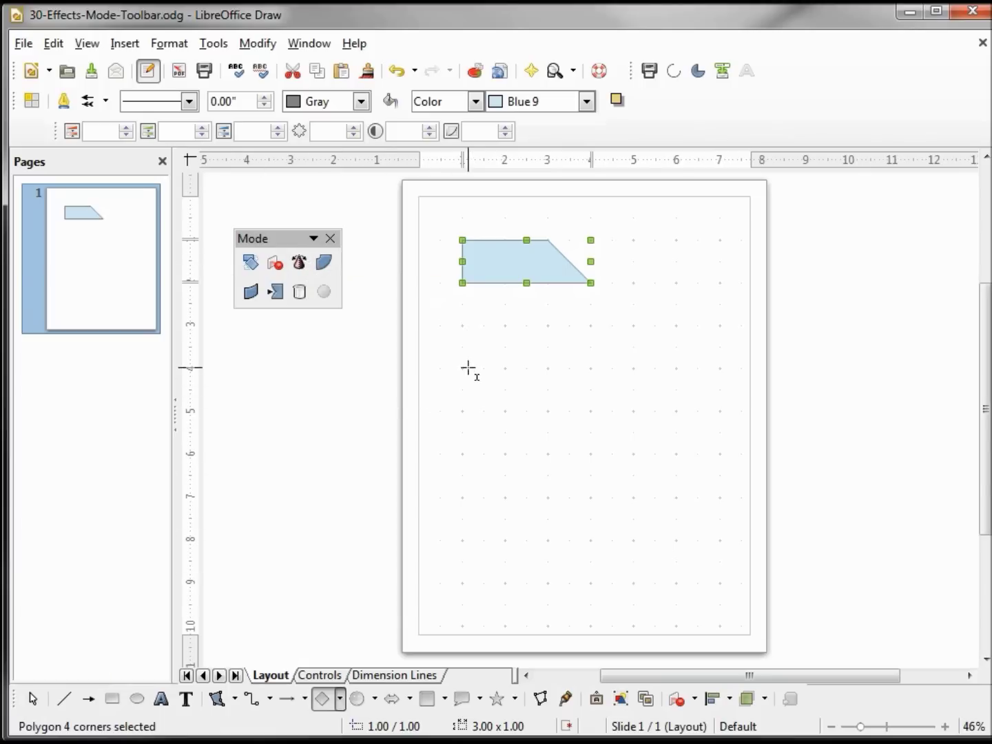
pyautogui.moveTo(463, 368); pyautogui.dragTo(552, 418)
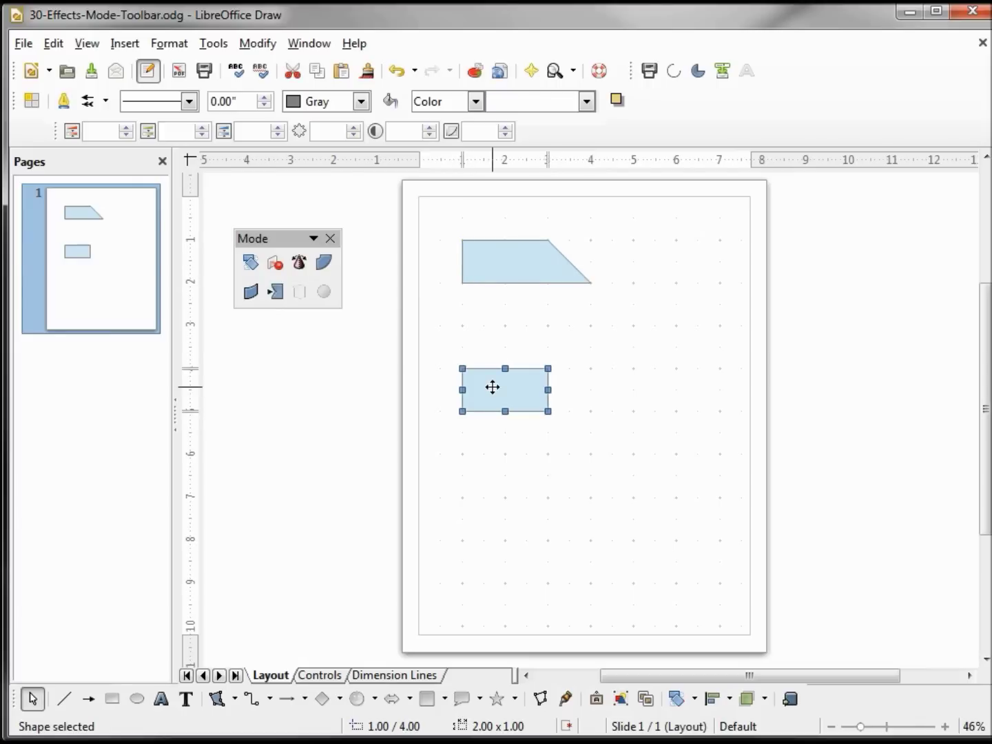
pyautogui.write('LibreOffice Draw')
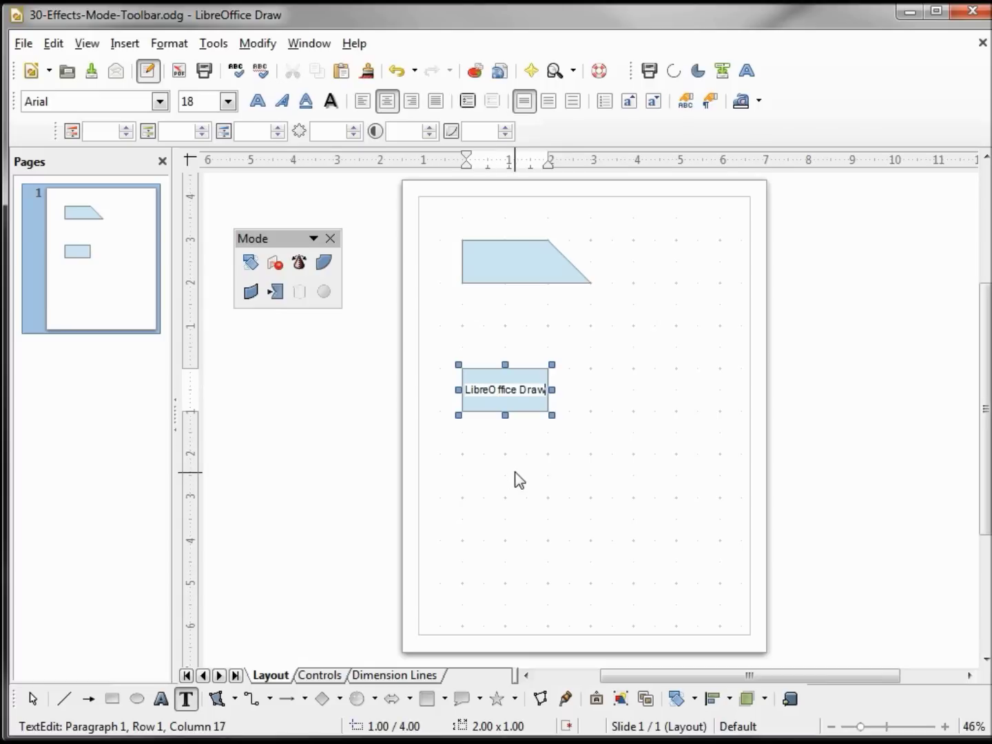
pyautogui.click(520, 480)
pyautogui.click(512, 398)
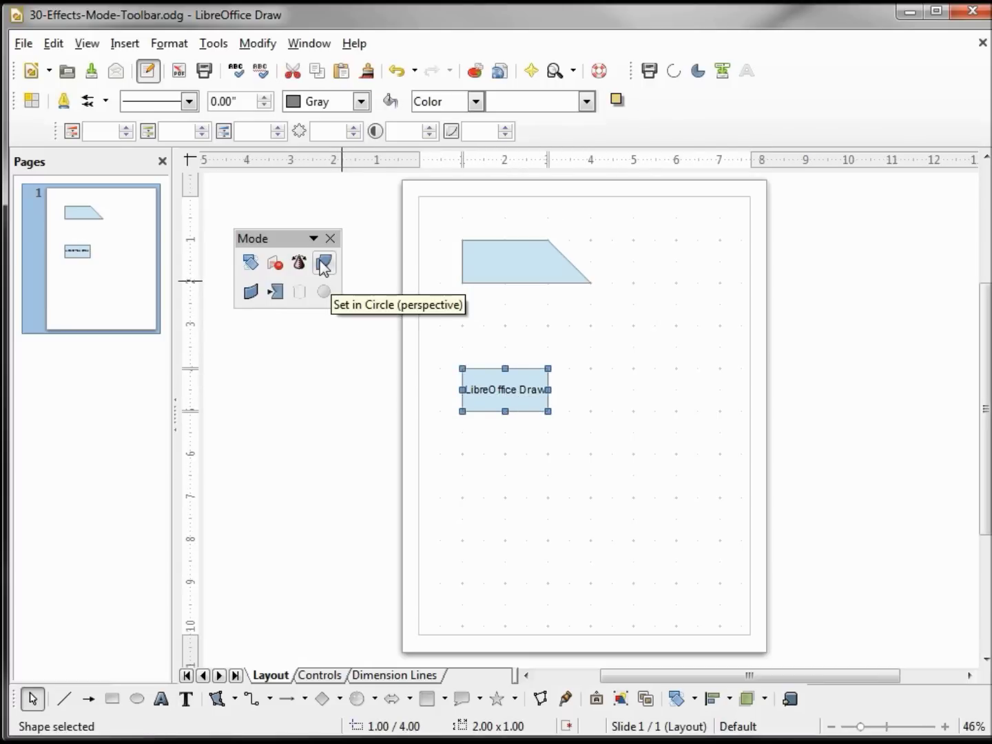
# Step: Apply Set in Circle (perspective) and accept converting the text rectangle to a curve
pyautogui.click(323, 263)
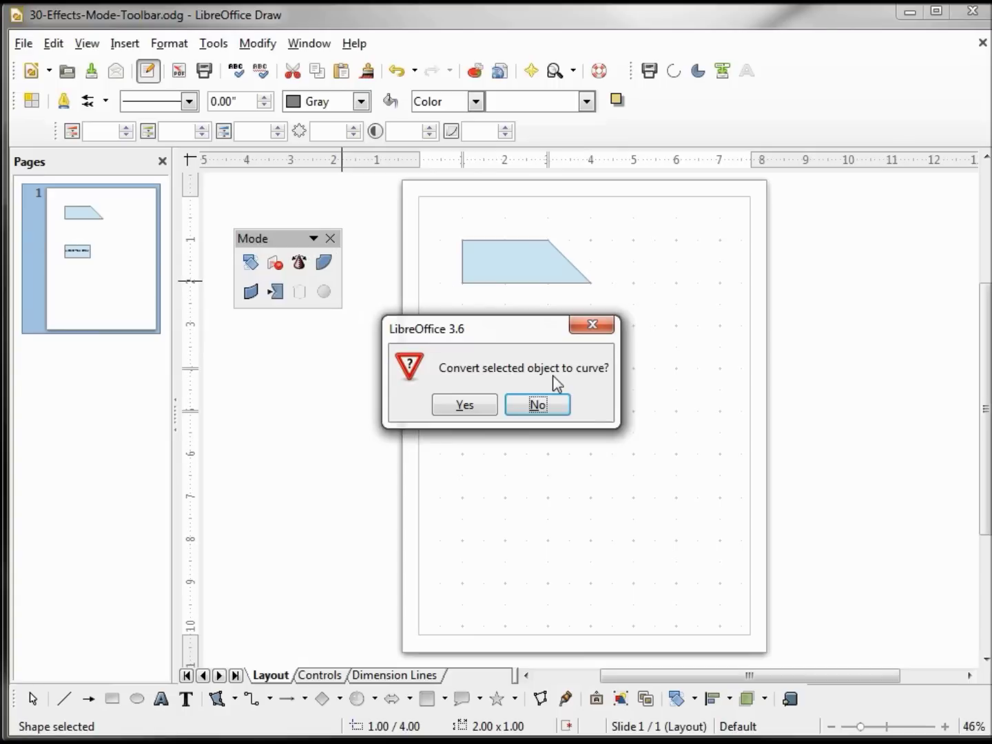
pyautogui.click(465, 406)
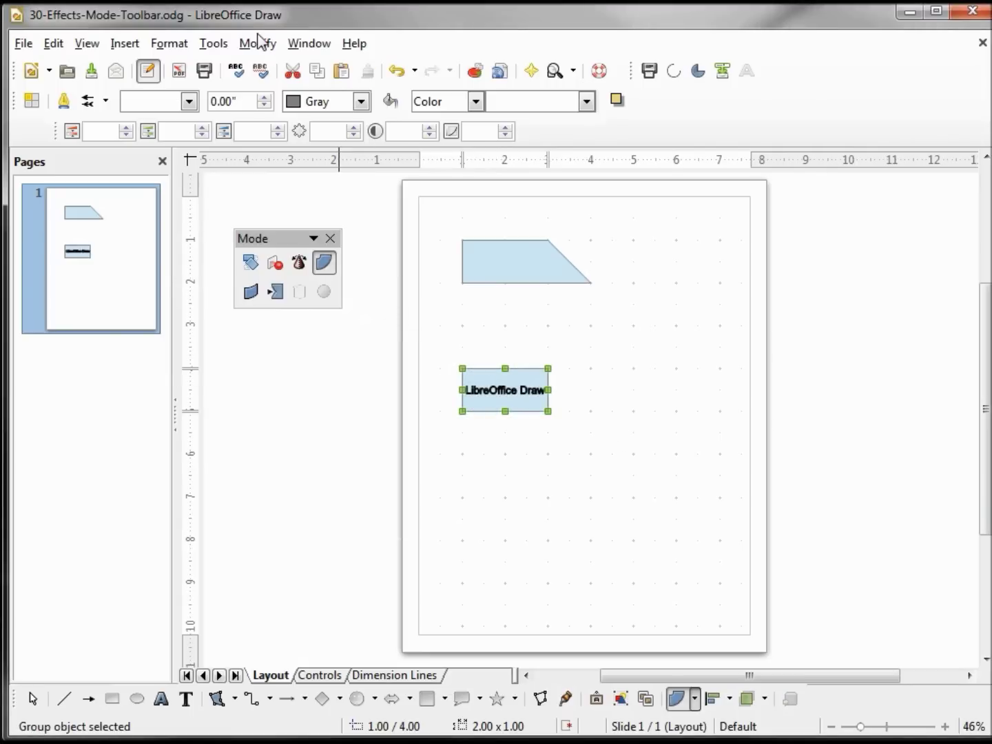
pyautogui.click(258, 42)
pyautogui.moveTo(288, 114)
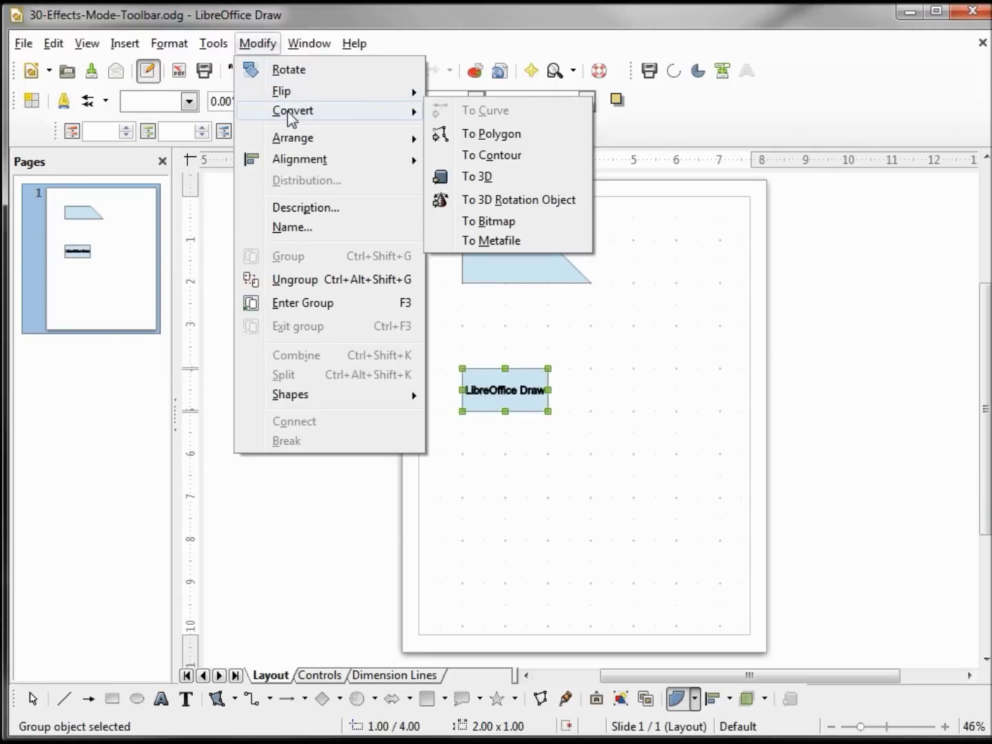
pyautogui.click(516, 29)
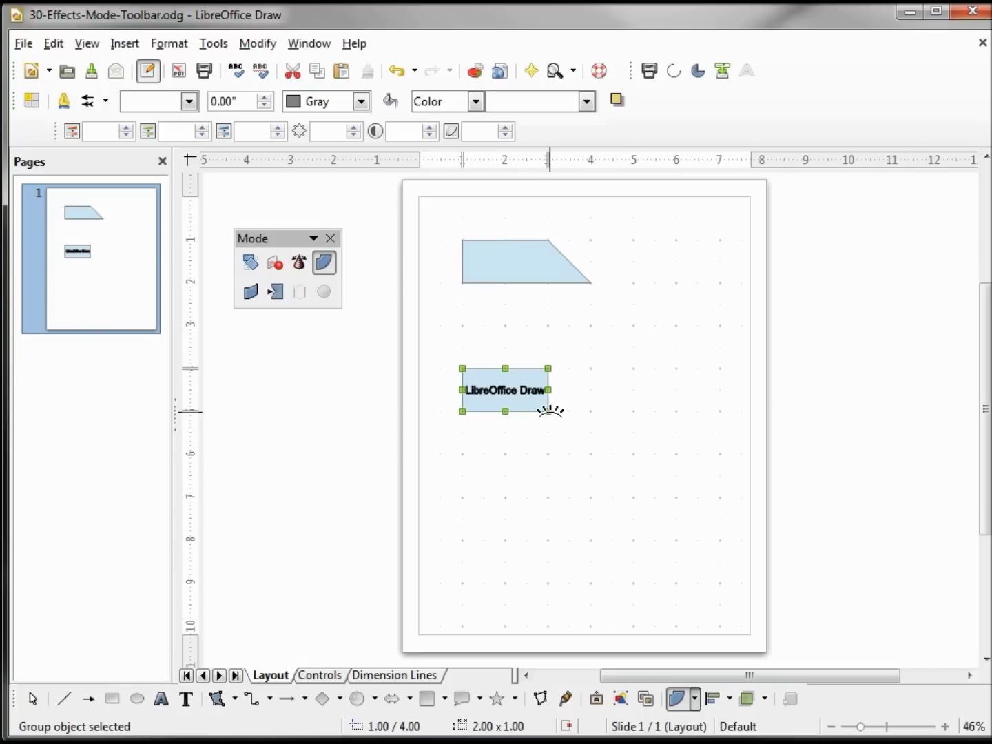
pyautogui.moveTo(550, 412); pyautogui.dragTo(508, 445)
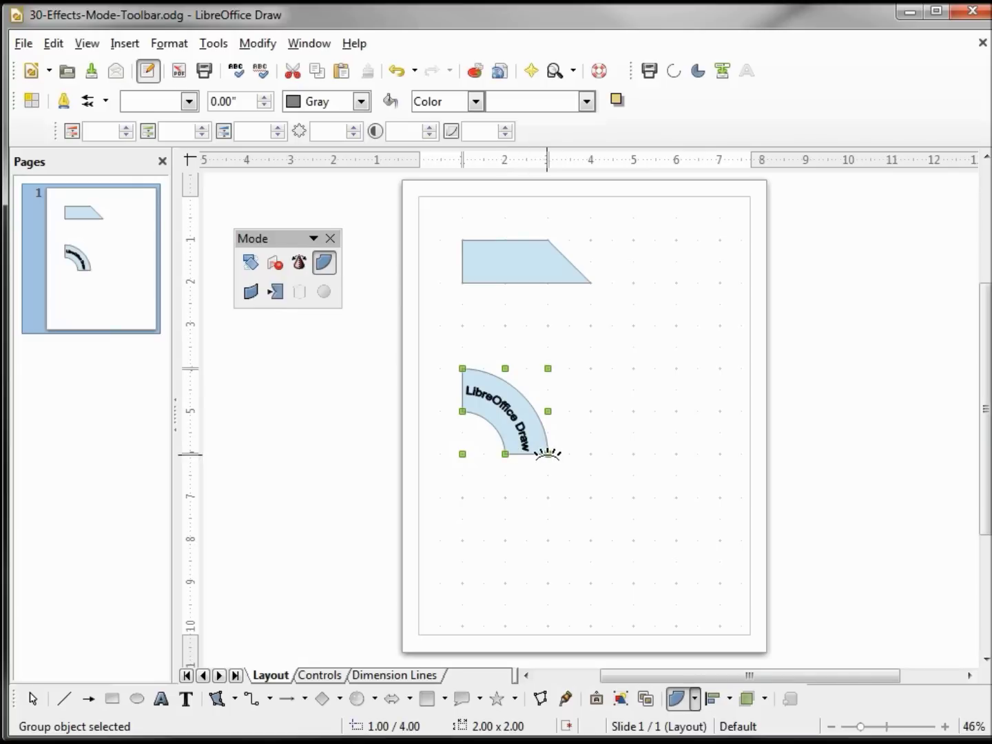
pyautogui.moveTo(548, 453)
pyautogui.mouseDown()
pyautogui.moveTo(566, 420)
pyautogui.moveTo(565, 367)
pyautogui.mouseUp()
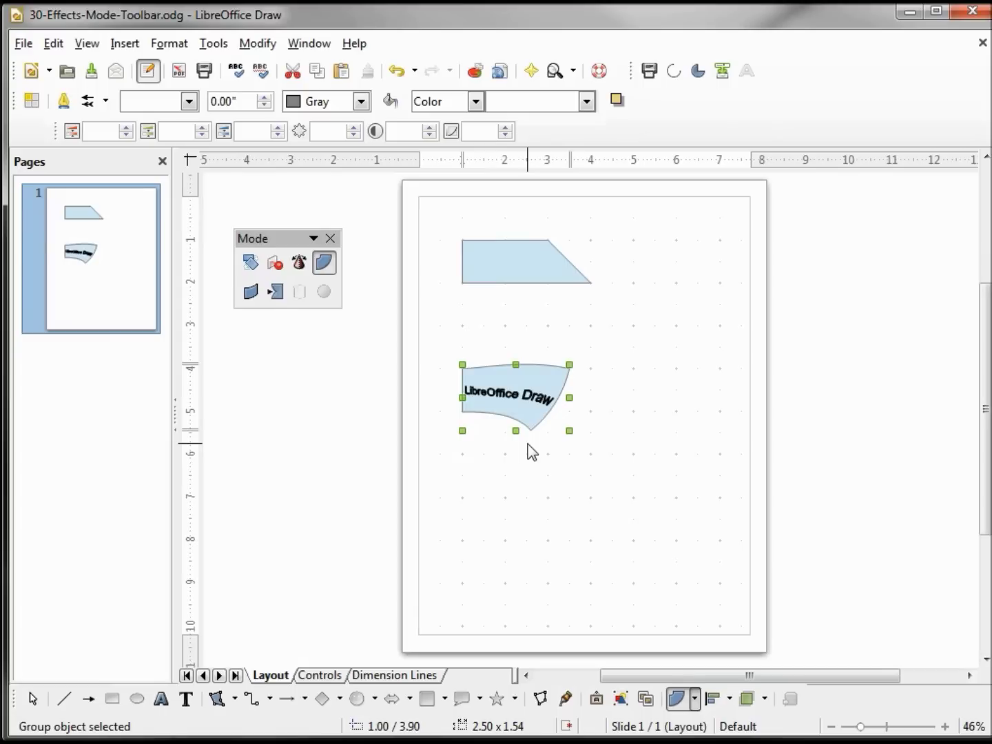
pyautogui.hotkey('ctrl', 'z')
pyautogui.hotkey('ctrl', 'z')
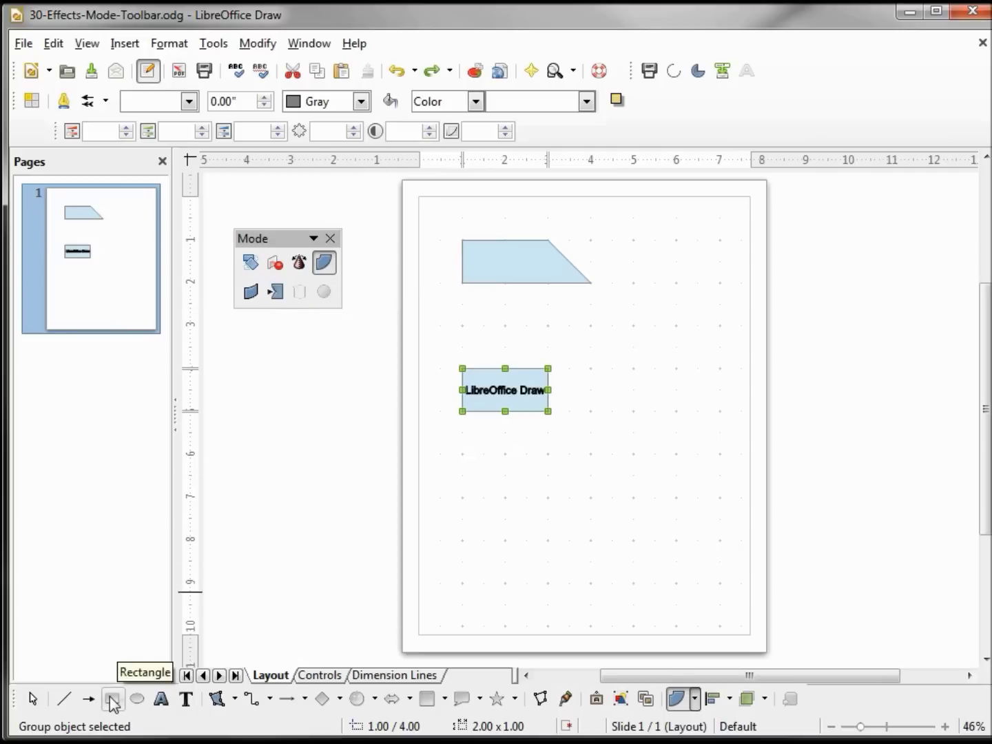
pyautogui.click(322, 699)
# Step: Draw another rectangle, convert it to curve via Set in Circle, and type 'LibreOffice Draw' inside
pyautogui.moveTo(462, 452); pyautogui.dragTo(550, 510)
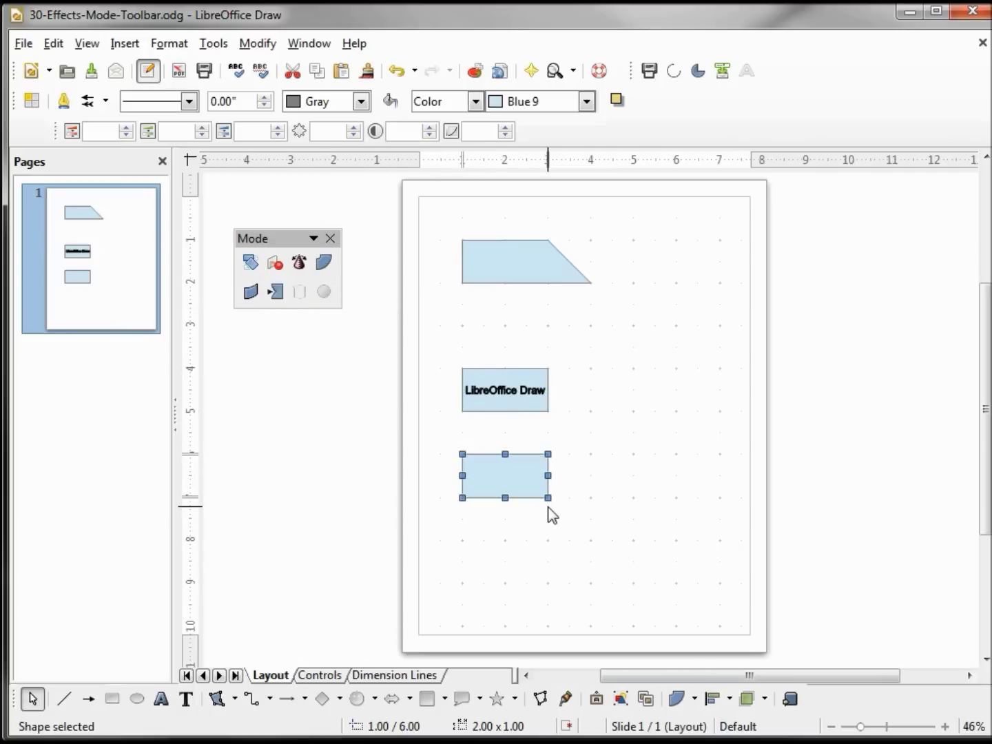
pyautogui.click(324, 266)
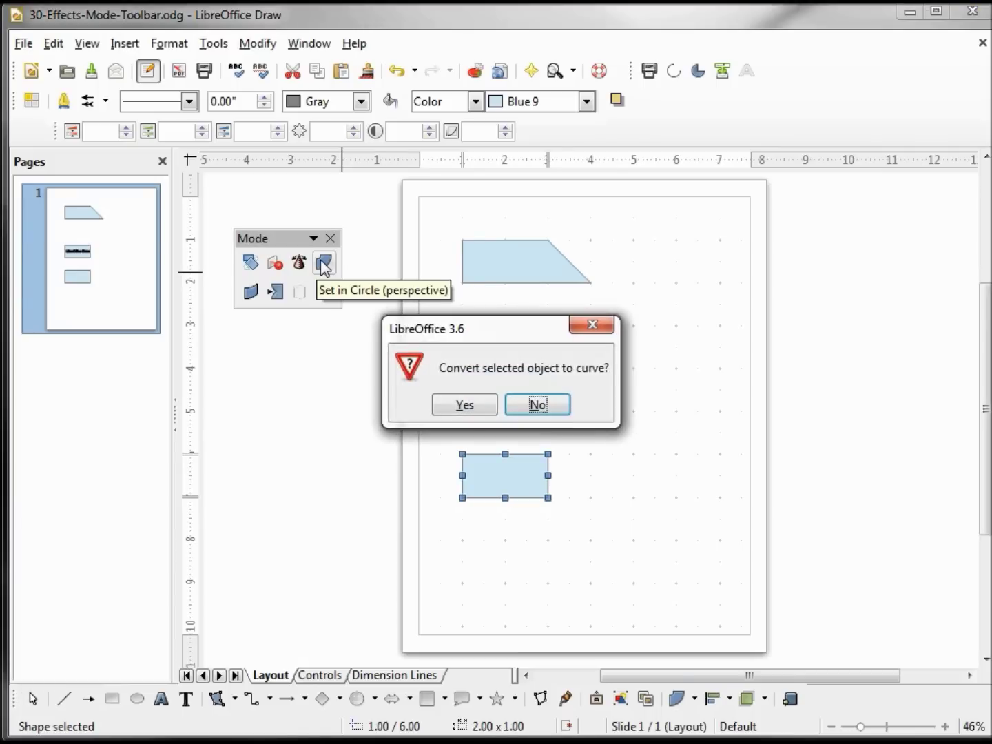
pyautogui.click(465, 405)
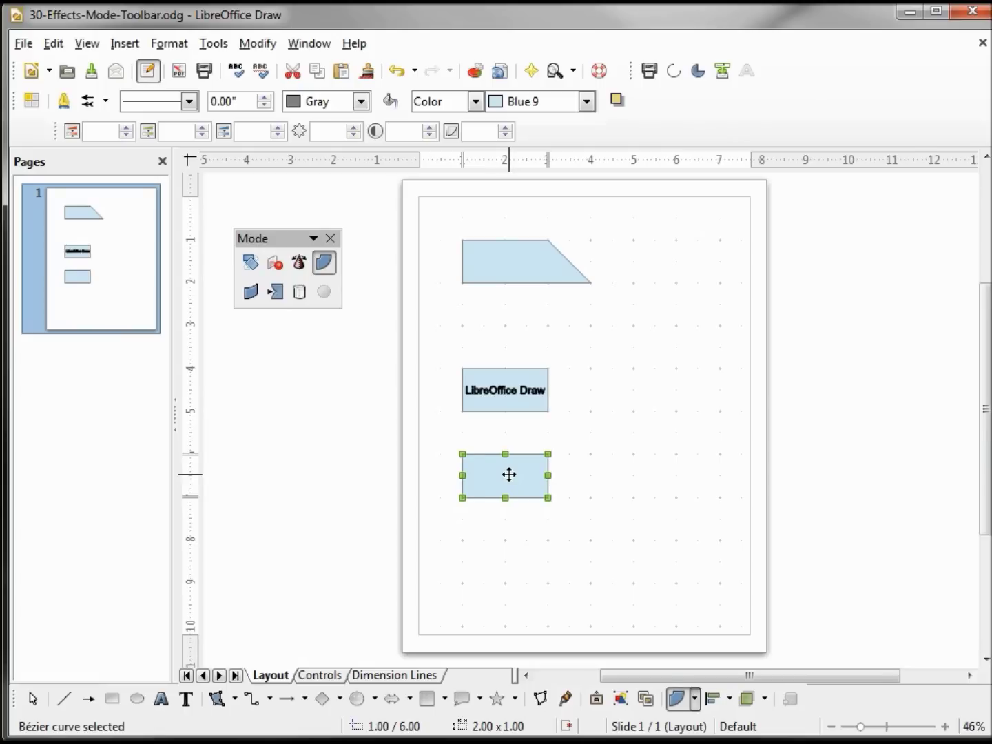
pyautogui.doubleClick(509, 474)
pyautogui.write('LibreOffice')
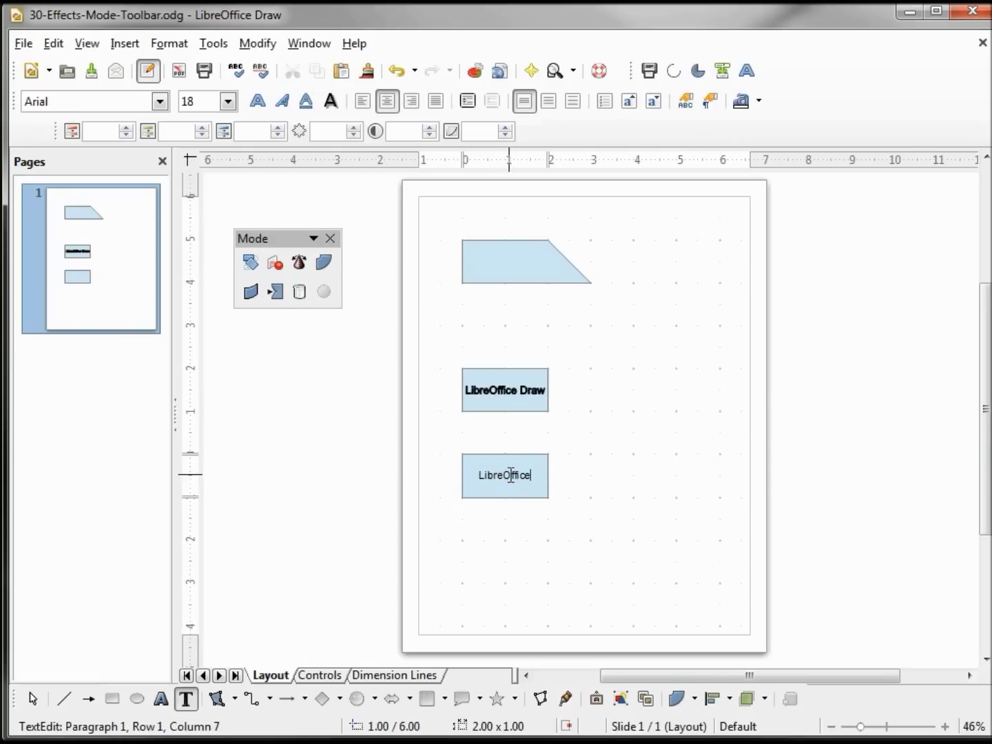
pyautogui.write(' Draw')
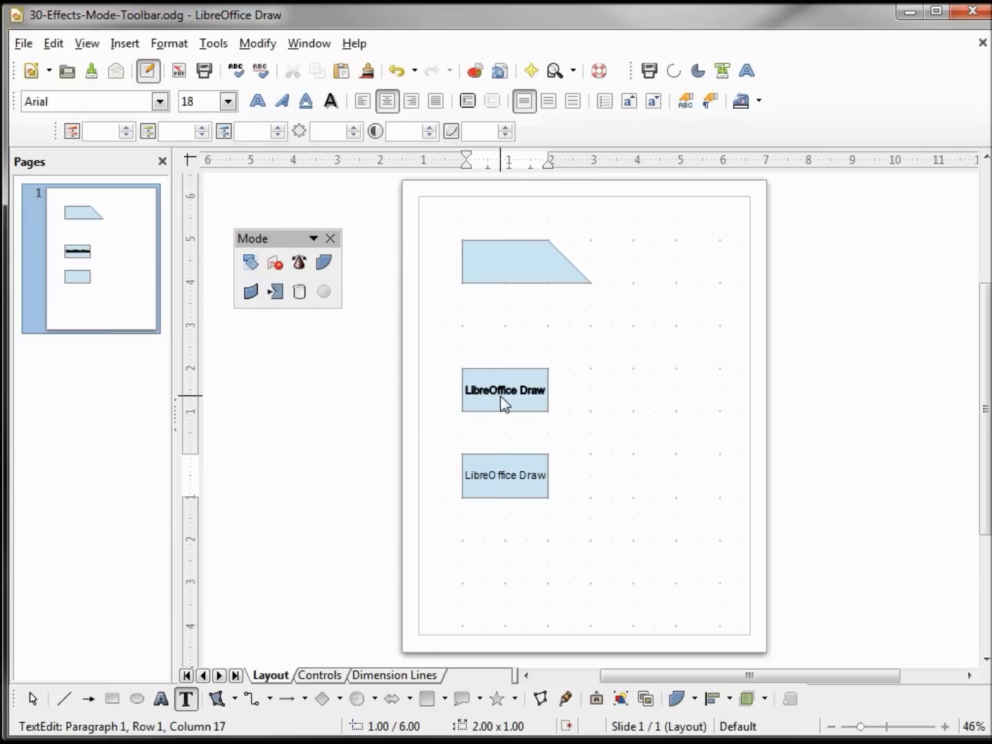
# Step: Bend the lower 'LibreOffice Draw' shape 90° into a 2.00 x 2.00 quarter-circle arc
pyautogui.click(508, 465)
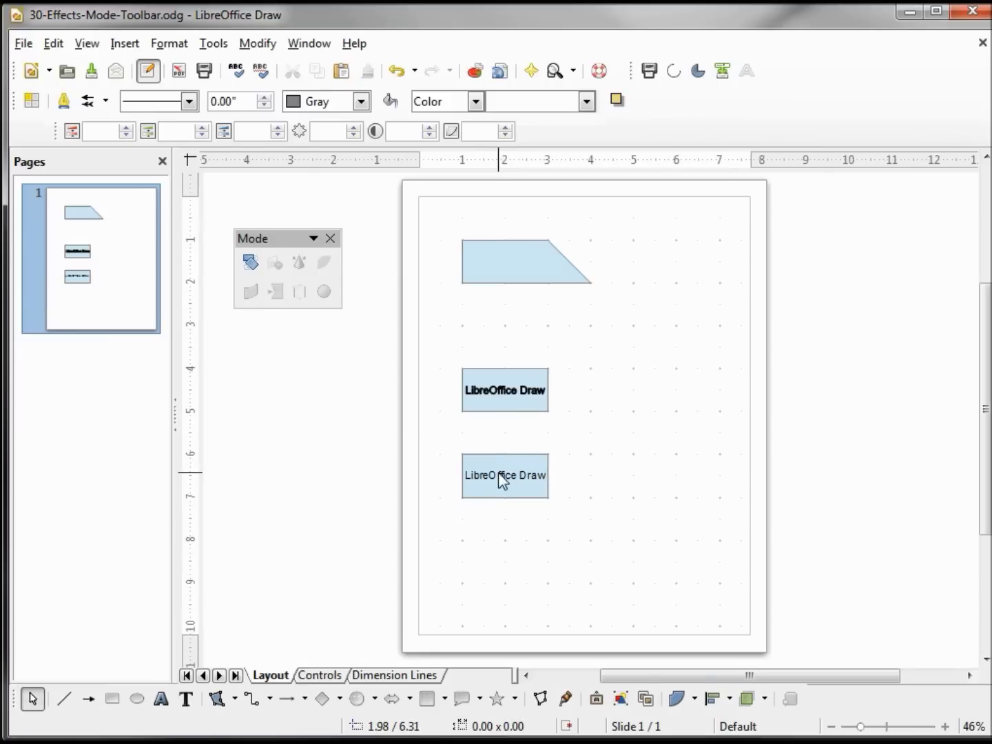
pyautogui.click(501, 473)
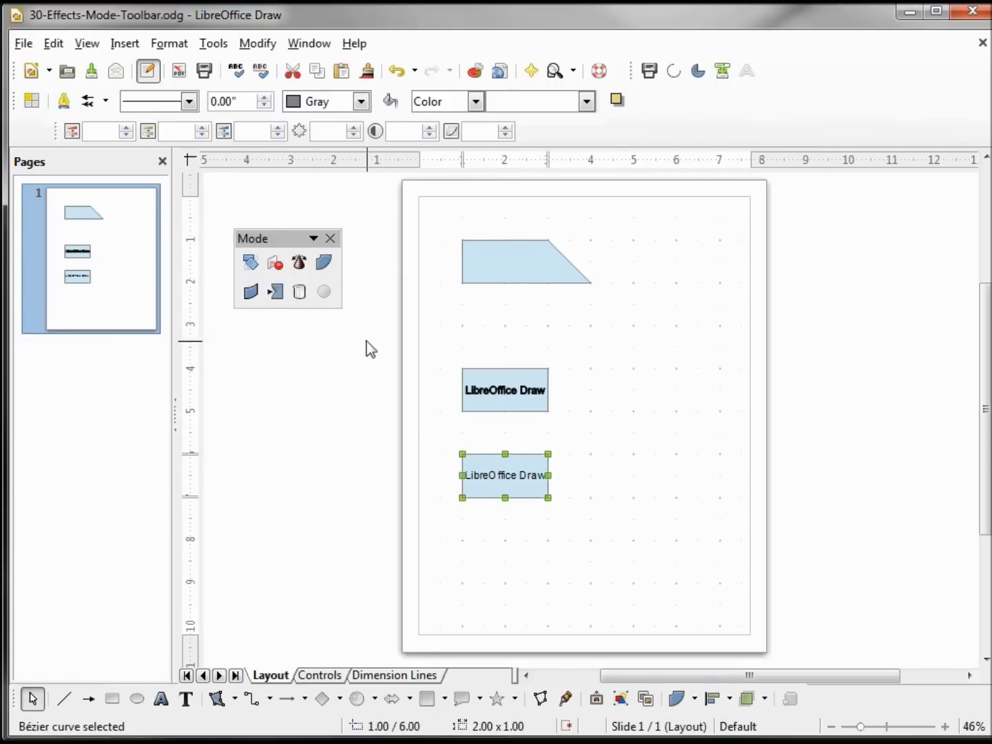
pyautogui.click(324, 261)
pyautogui.moveTo(548, 497); pyautogui.dragTo(543, 536)
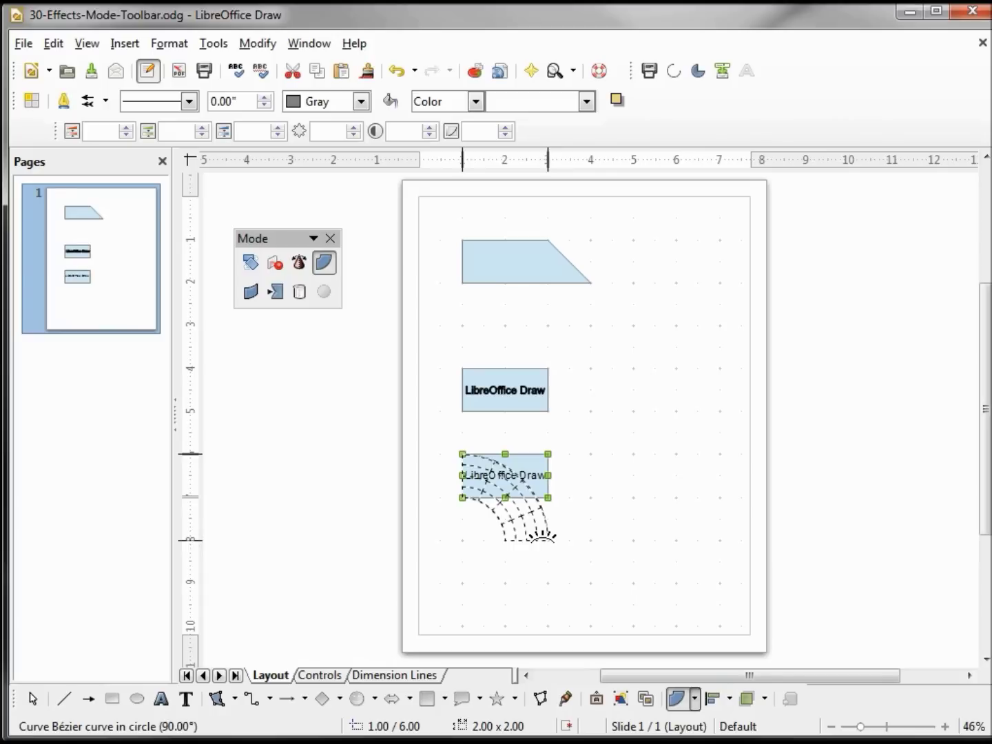
pyautogui.moveTo(543, 535); pyautogui.dragTo(542, 536)
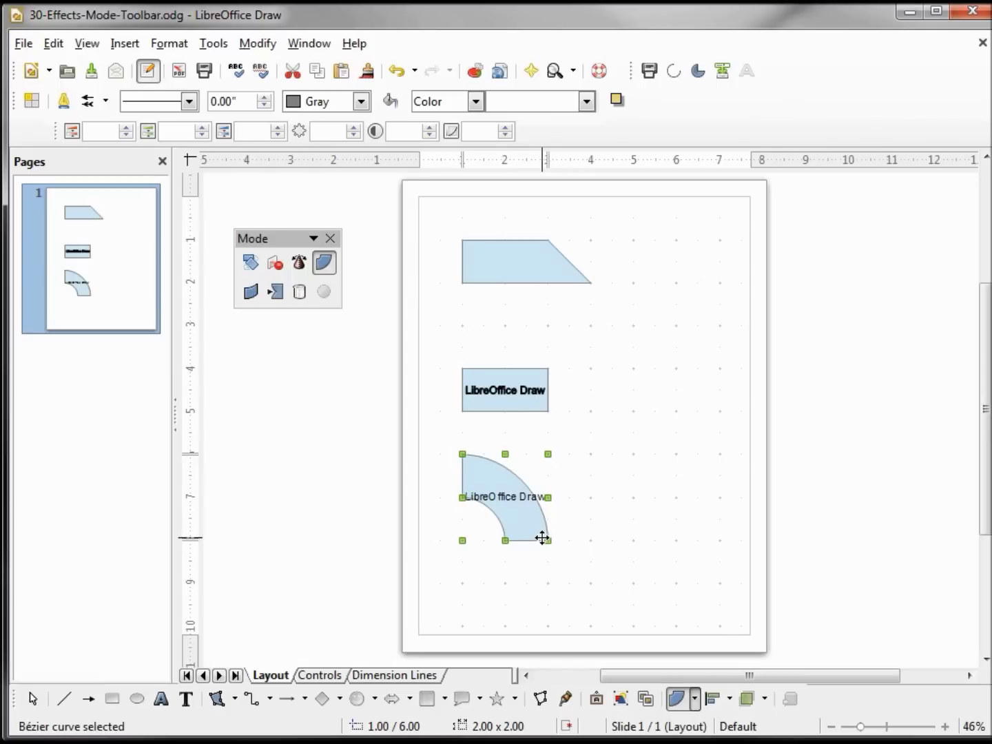
pyautogui.click(545, 524)
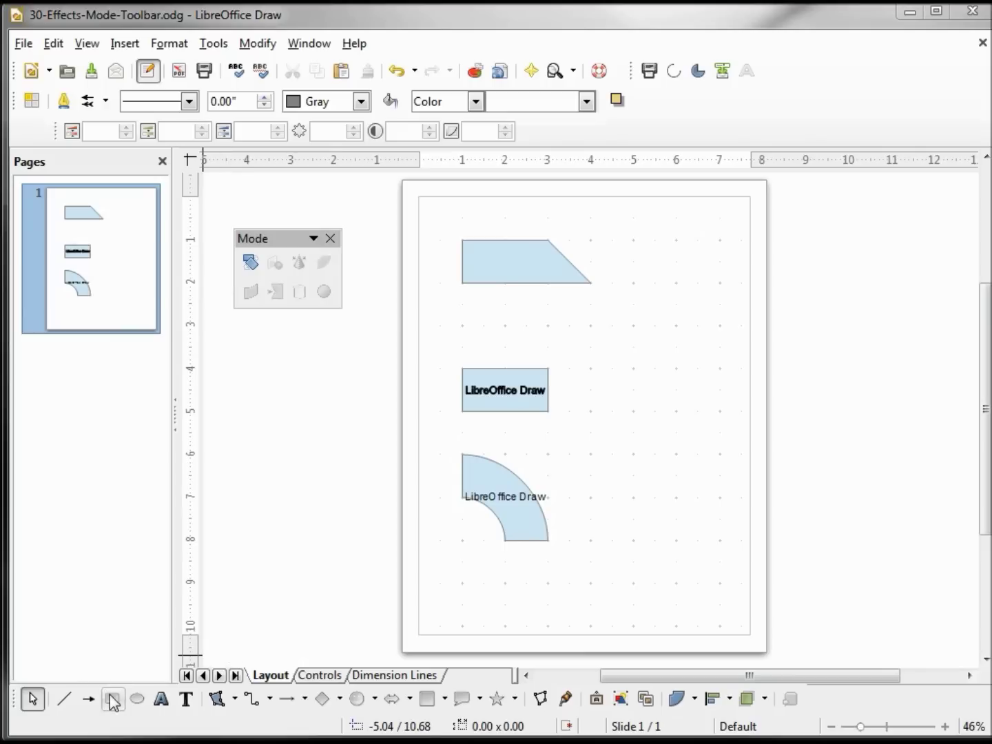
# Step: Draw a 2.00 x 1.00 rectangle right of the first text box and paste 'LibreOffice Draw' into it
pyautogui.click(321, 698)
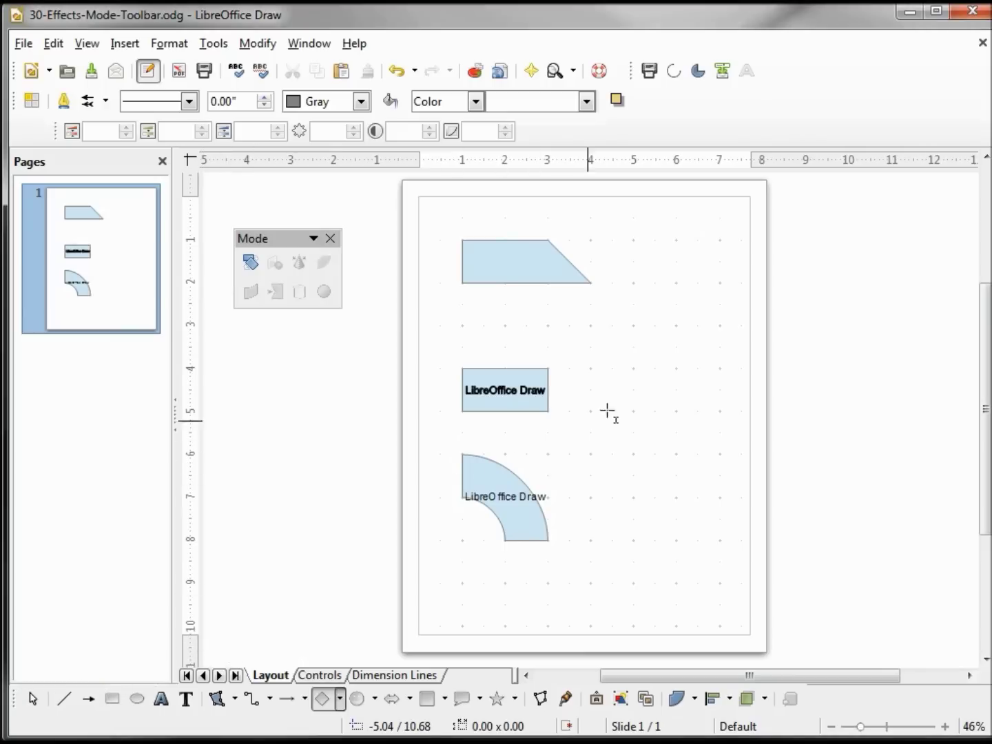
pyautogui.moveTo(634, 372); pyautogui.dragTo(724, 418)
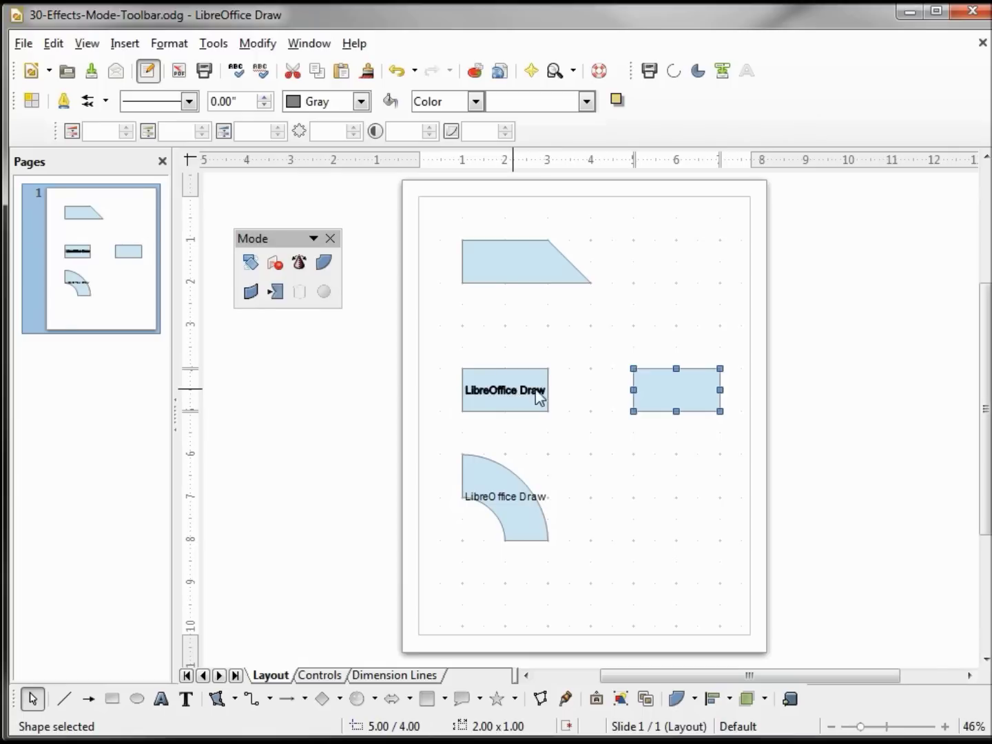
pyautogui.doubleClick(647, 391)
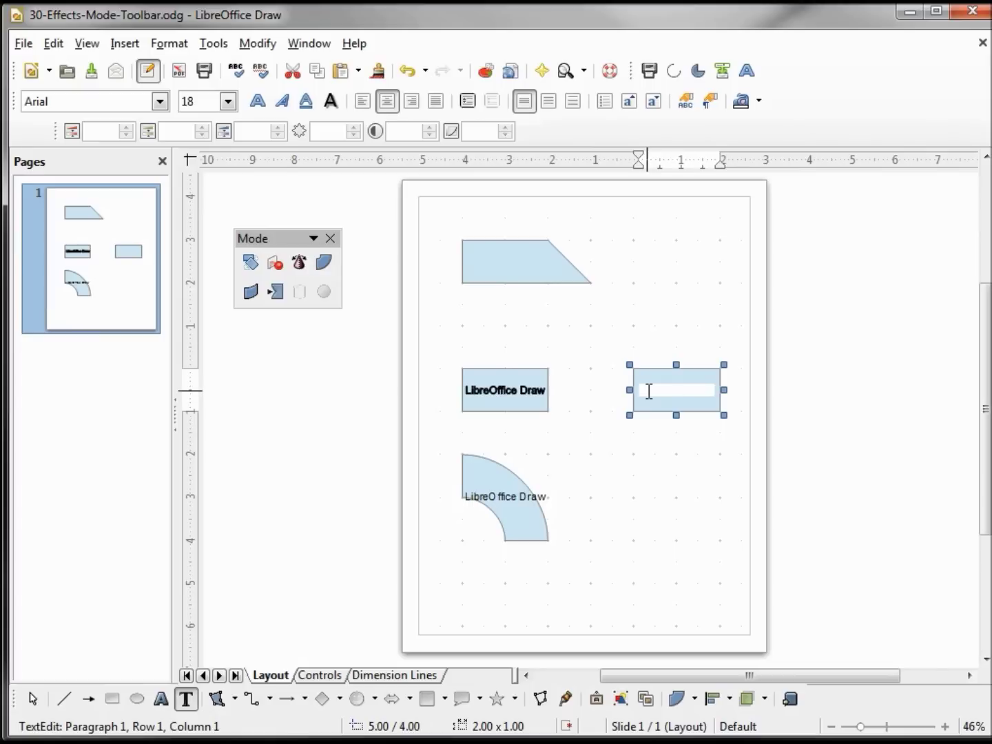
pyautogui.write('LibreOffice Draw')
# Step: Convert the right-hand text rectangle with Modify > Convert > To Metafile, then delete it
pyautogui.click(258, 42)
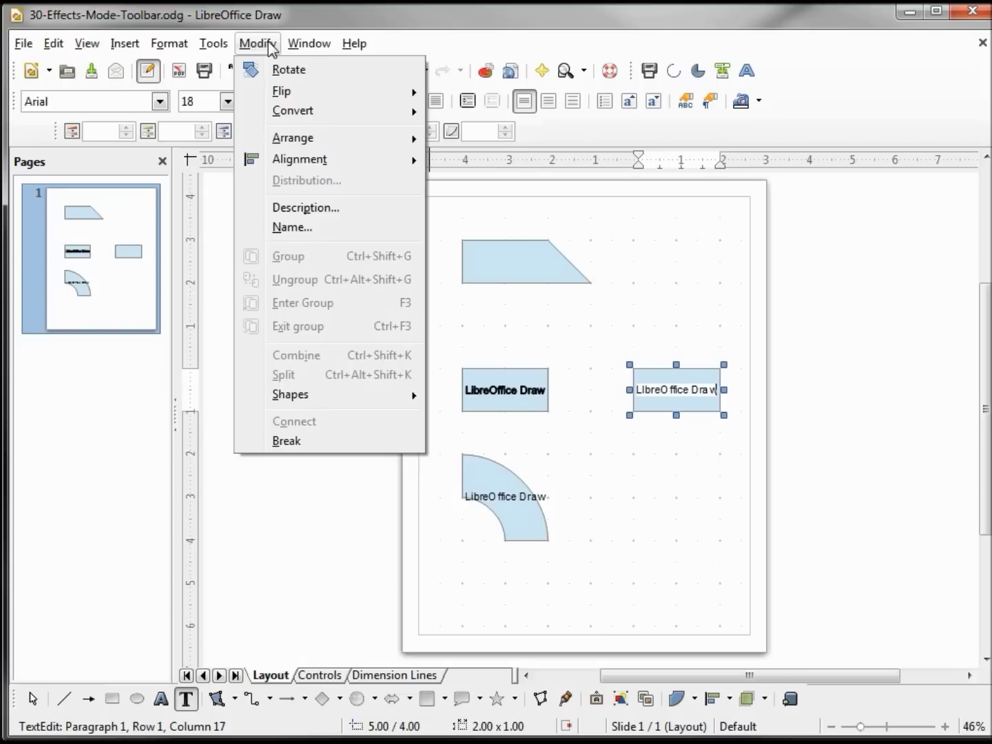
pyautogui.moveTo(304, 112)
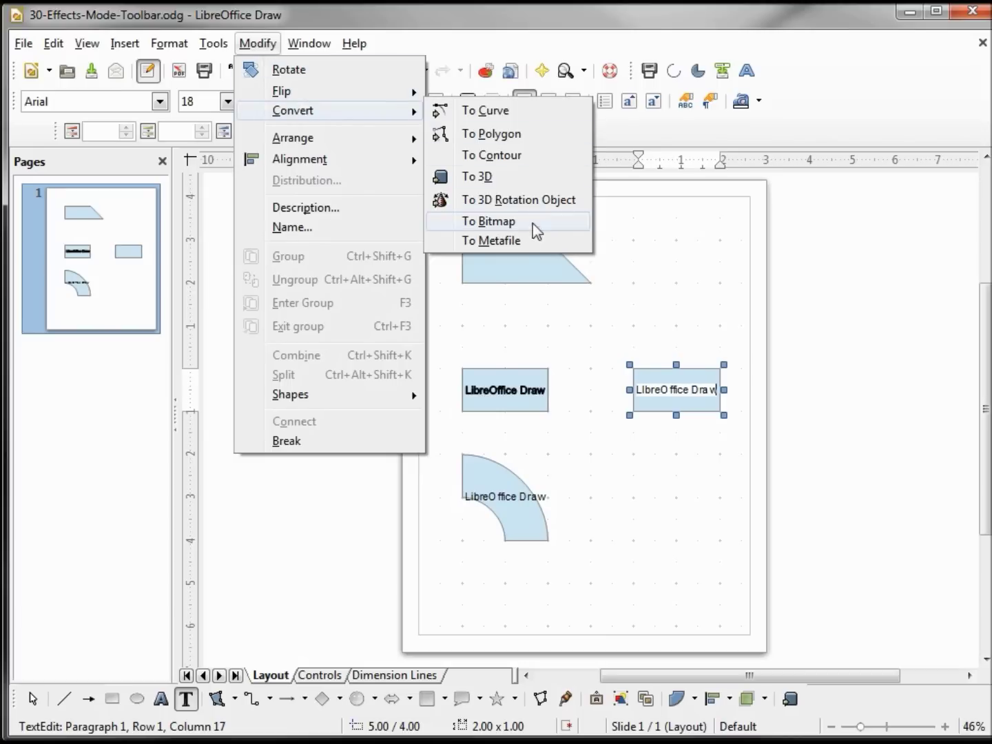
pyautogui.click(490, 240)
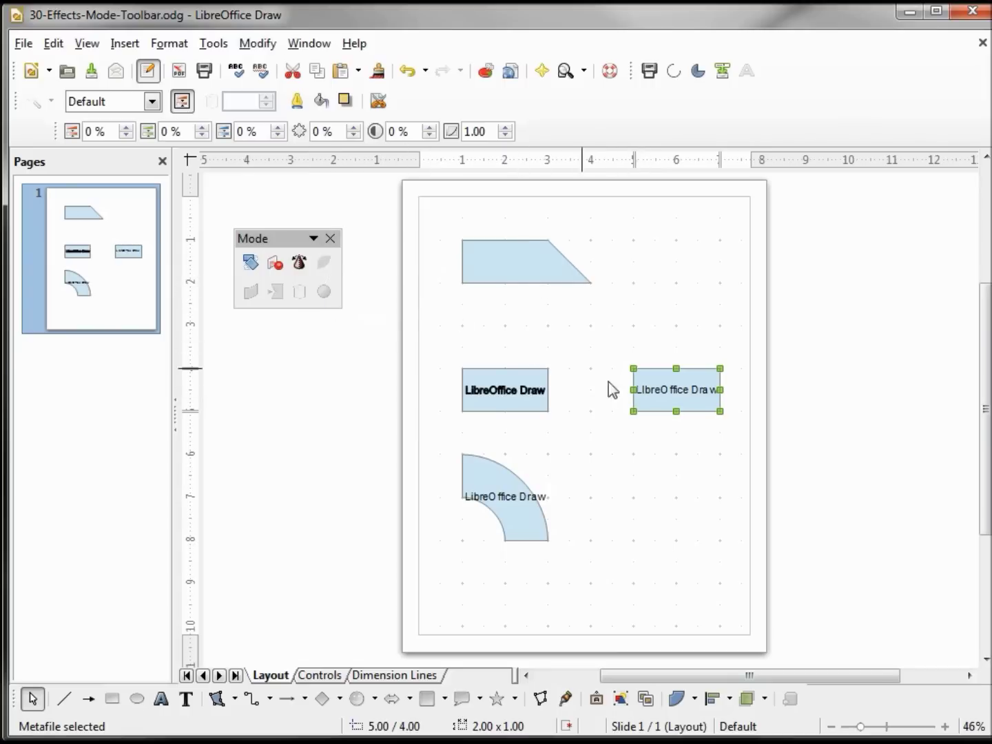
pyautogui.click(663, 355)
pyautogui.click(663, 389)
pyautogui.press('Delete')
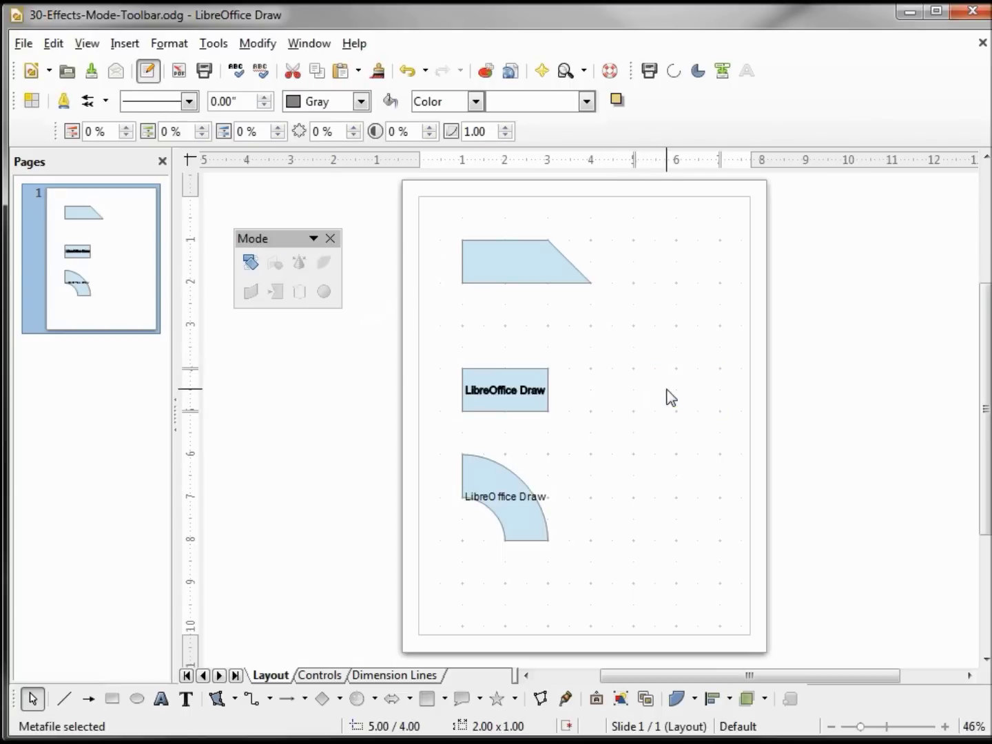